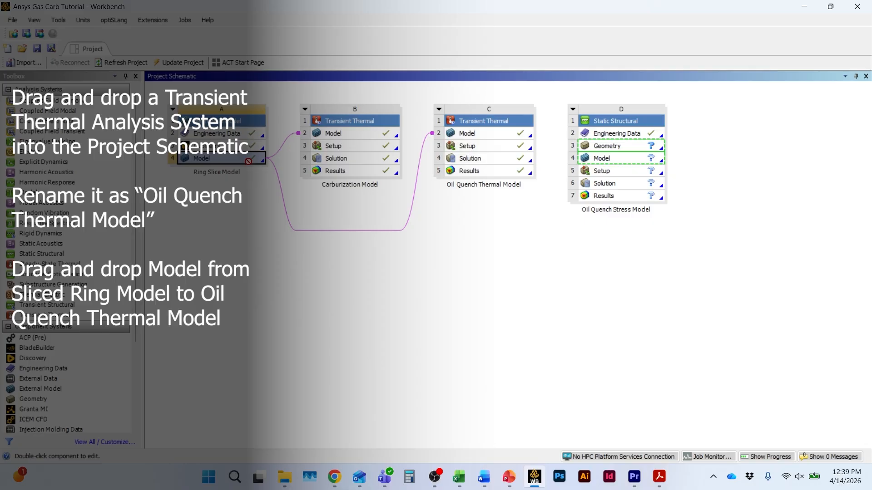
Link the Ring Slice Model's Model to the Oil Quench Stress Model, and the Oil Quench Thermal Model's Solution to its Setup.
drag(249, 161, 607, 162)
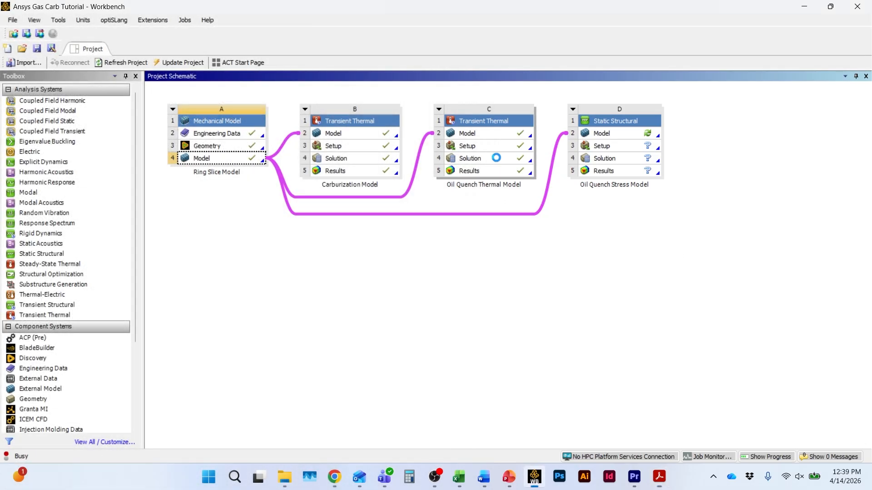
drag(499, 159, 598, 154)
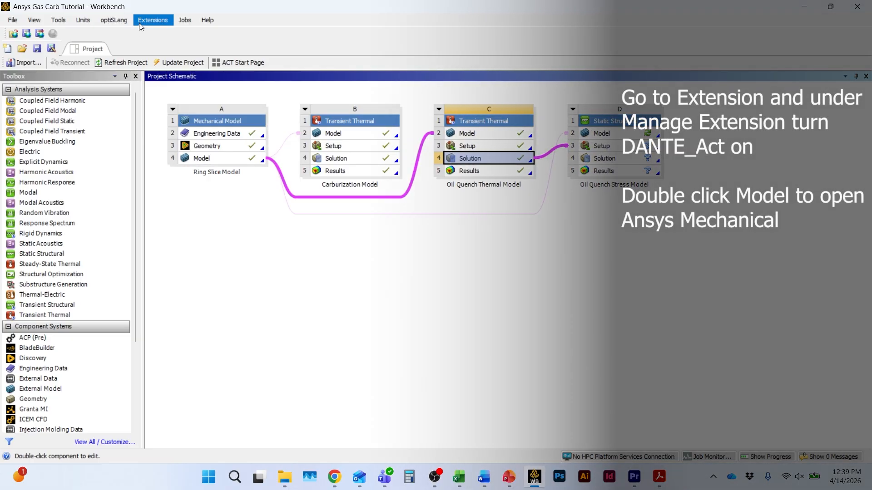
Check in the Extensions Manager whether the Dante_ACT extension is loaded.
click(153, 20)
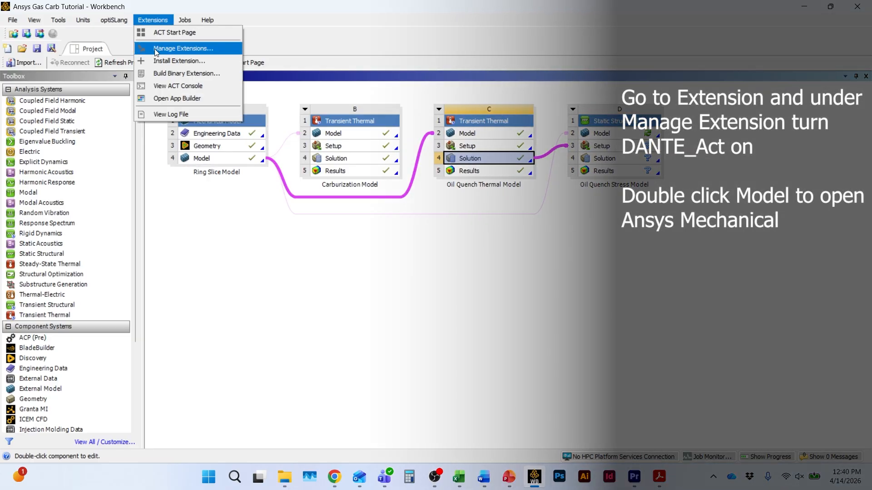
click(168, 50)
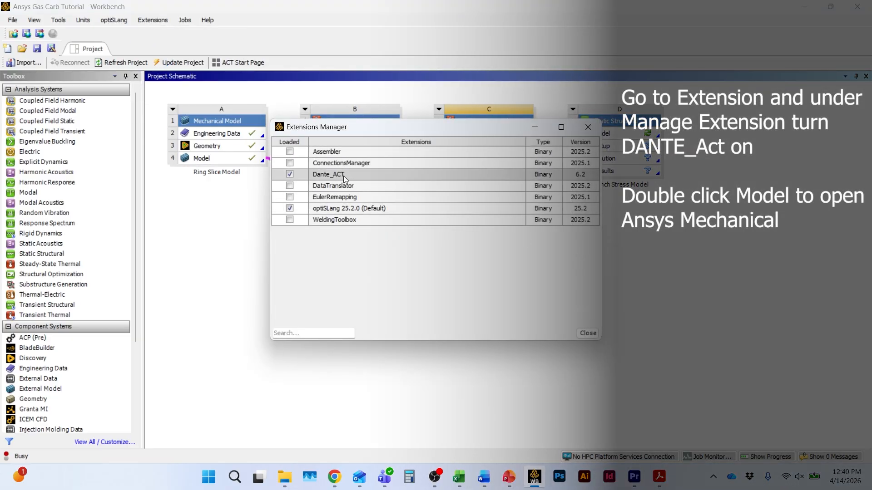
click(588, 127)
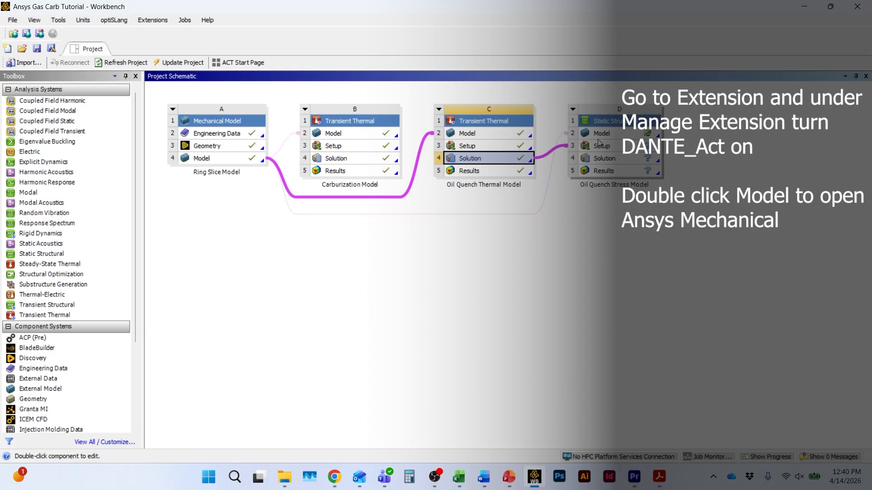
Open the Oil Quench Stress Model's Setup in Mechanical and set the temperature unit to Celsius.
double_click(608, 148)
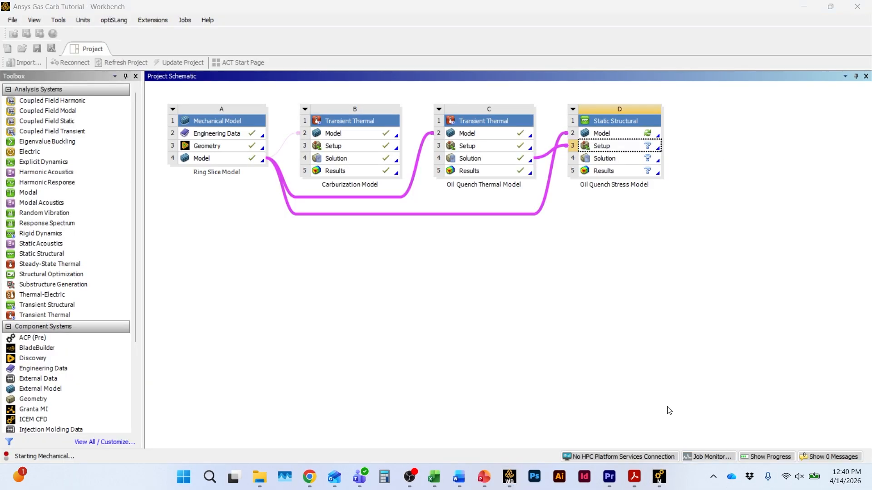
click(659, 477)
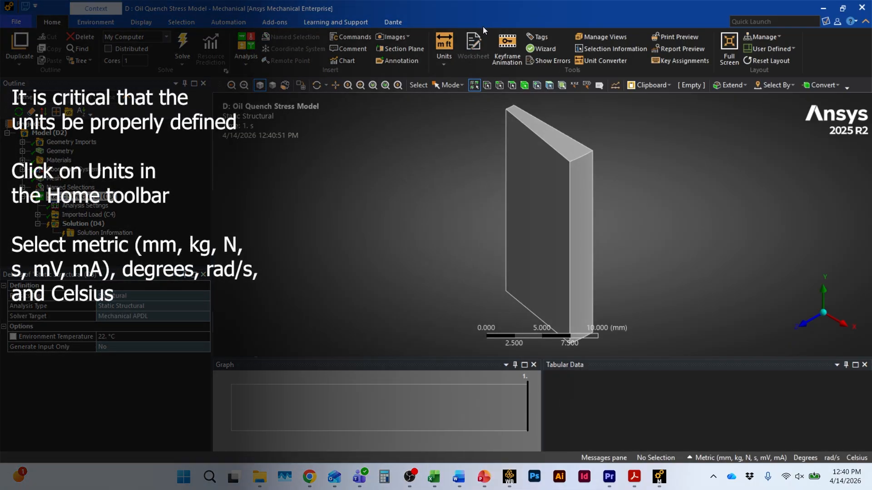
click(446, 43)
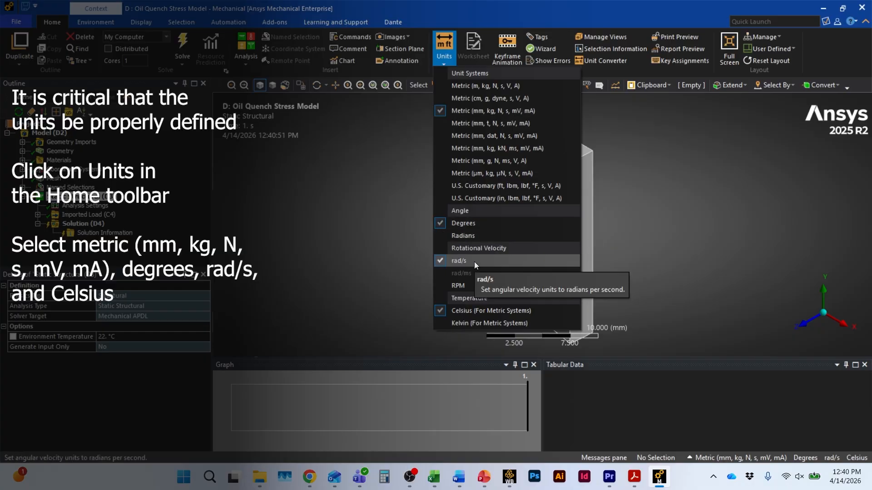
click(556, 312)
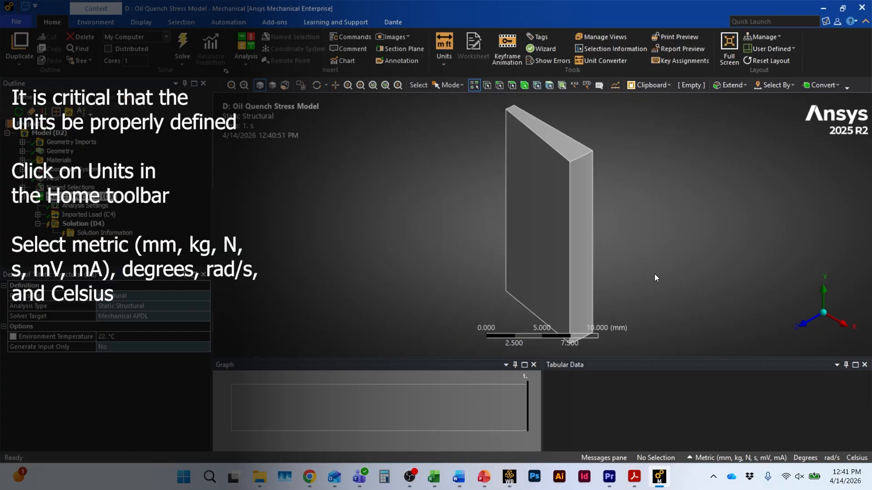
Examine the ring slice's mesh and the faces in the Outer_Surfaces named selection.
click(54, 179)
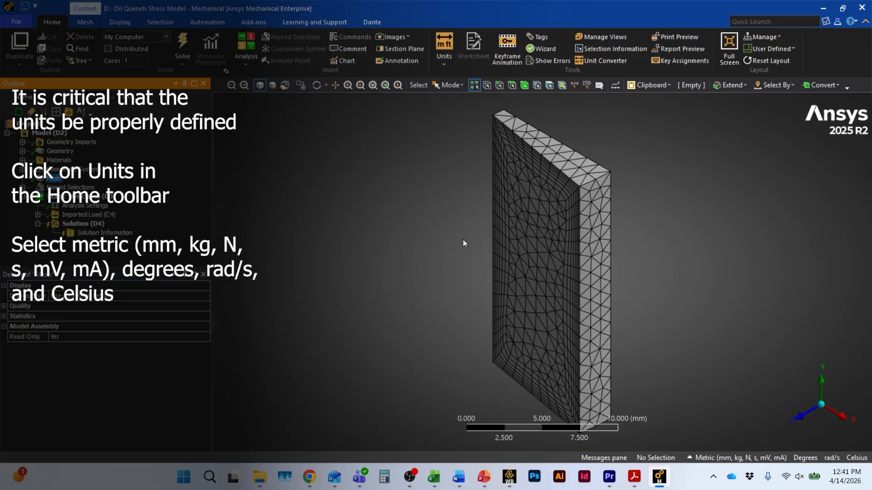
middle_drag(513, 257, 564, 255)
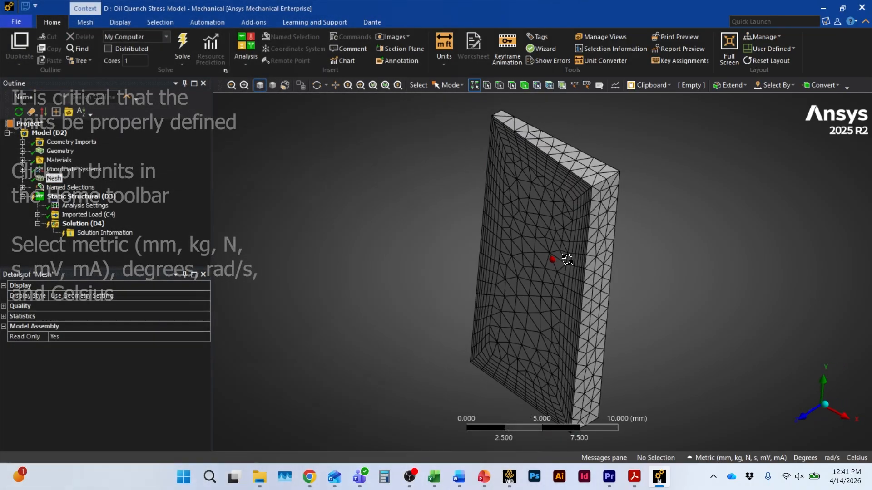
double_click(39, 187)
click(91, 196)
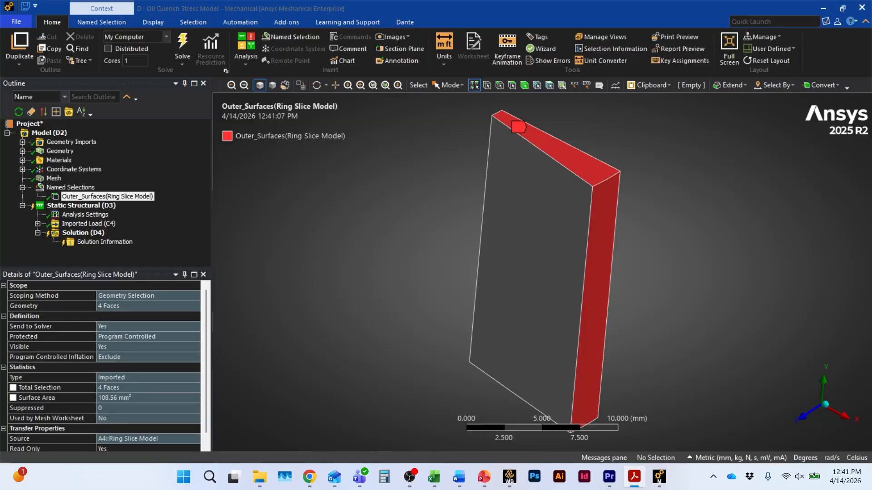
click(802, 241)
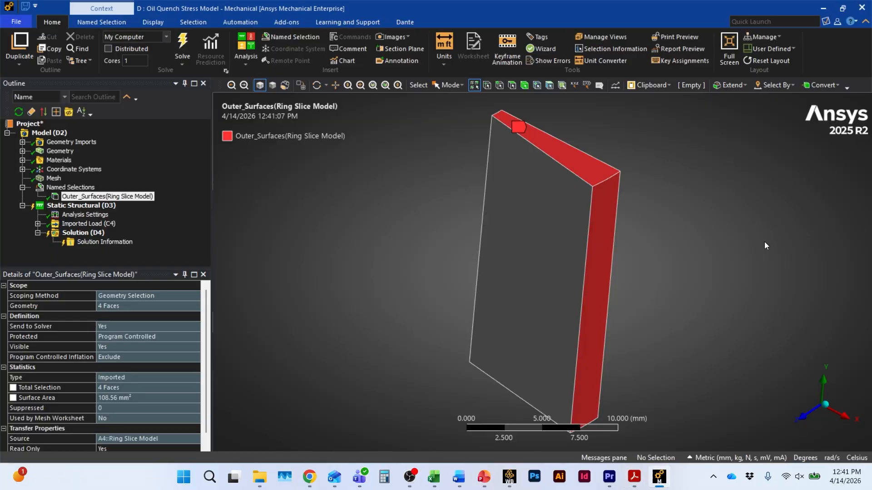
Set the Dante model type to Stress.
click(405, 20)
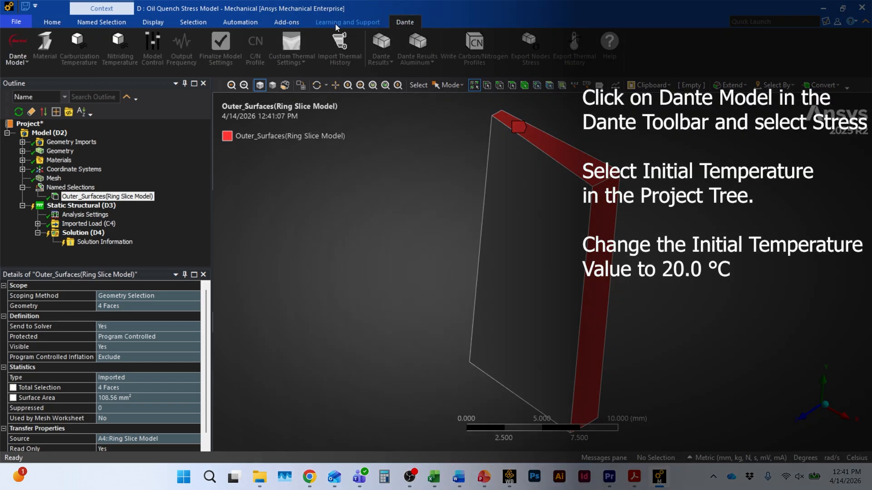
click(26, 48)
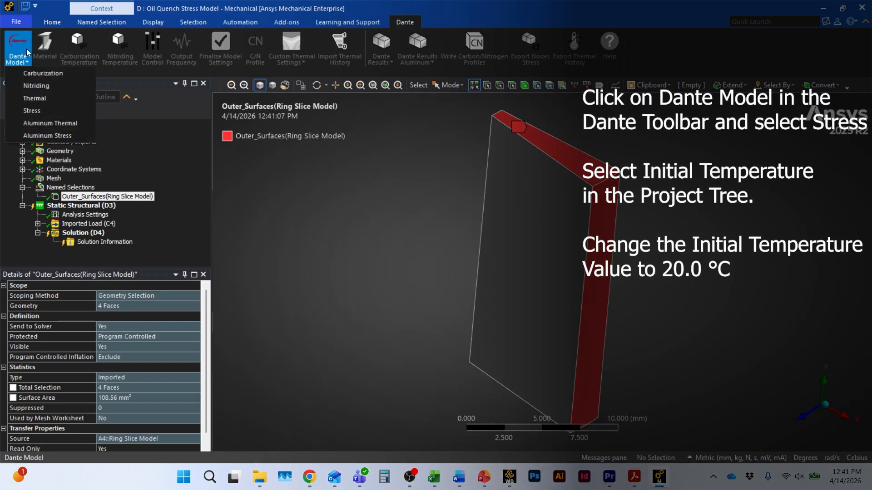
click(44, 110)
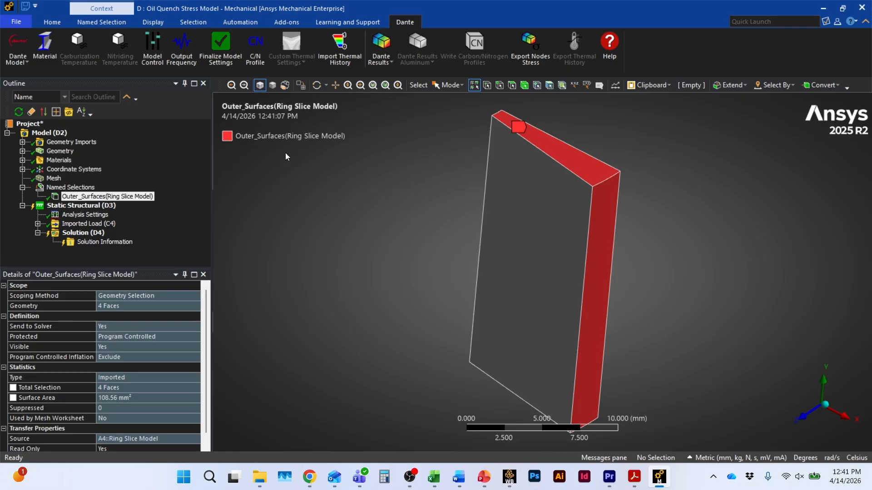
Set the Static Structural analysis's environment temperature to 20 °C.
click(81, 205)
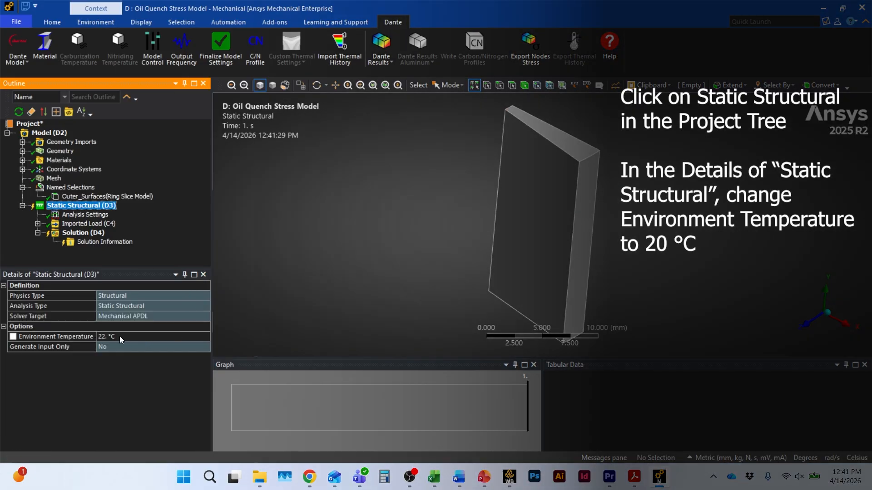
click(119, 336)
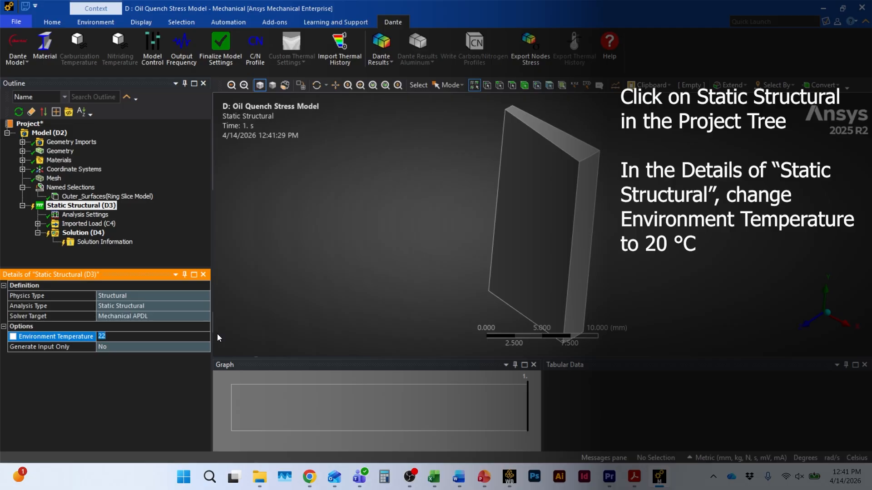
text(20)
key(Return)
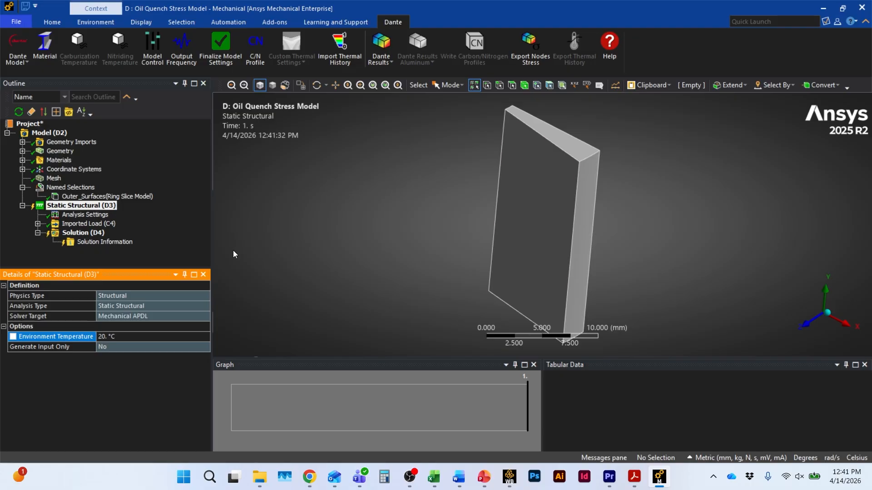
Define 7 steps in Analysis Settings and give step 7 an end time of 25812 s with auto time stepping on, defined by time.
click(85, 214)
click(146, 306)
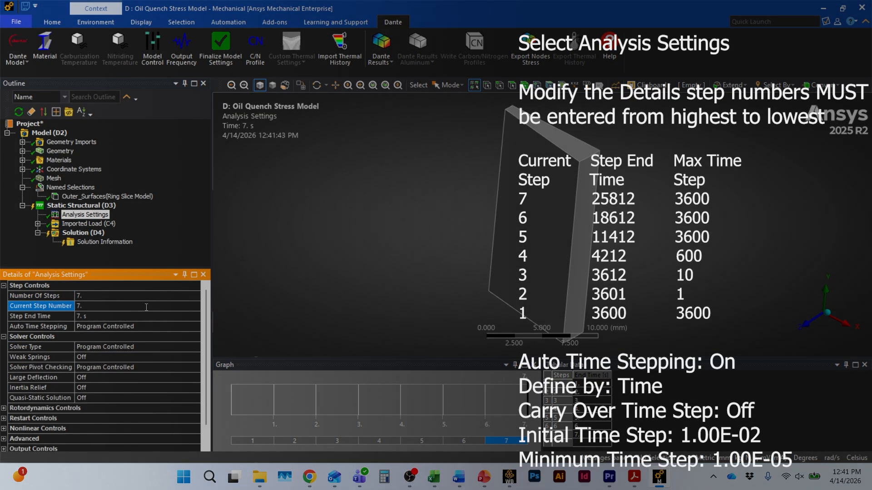
click(148, 316)
text(25812)
click(182, 326)
click(175, 343)
click(182, 336)
click(177, 353)
click(182, 357)
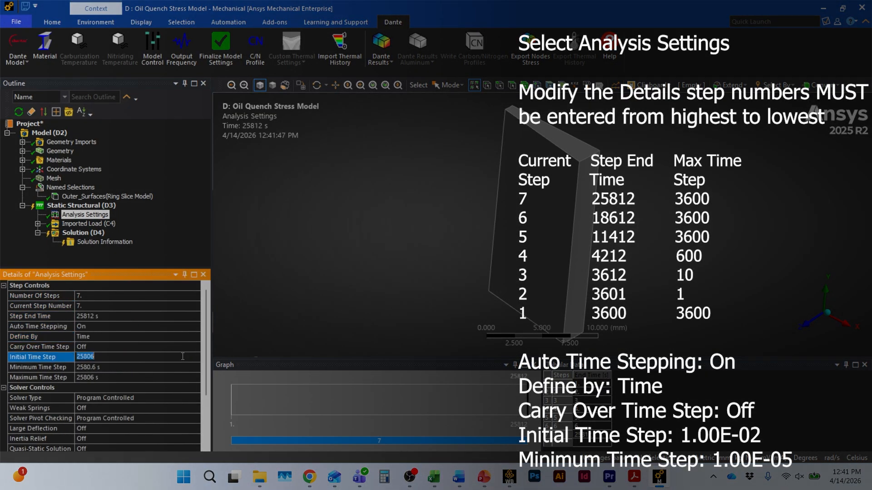
Set step 7's initial time step to 0.01 s, minimum to 0.00001 s and maximum to 3600 s.
text(0.01)
key(Return)
click(179, 370)
text(0.00001)
key(Return)
click(172, 379)
text(3600)
key(Return)
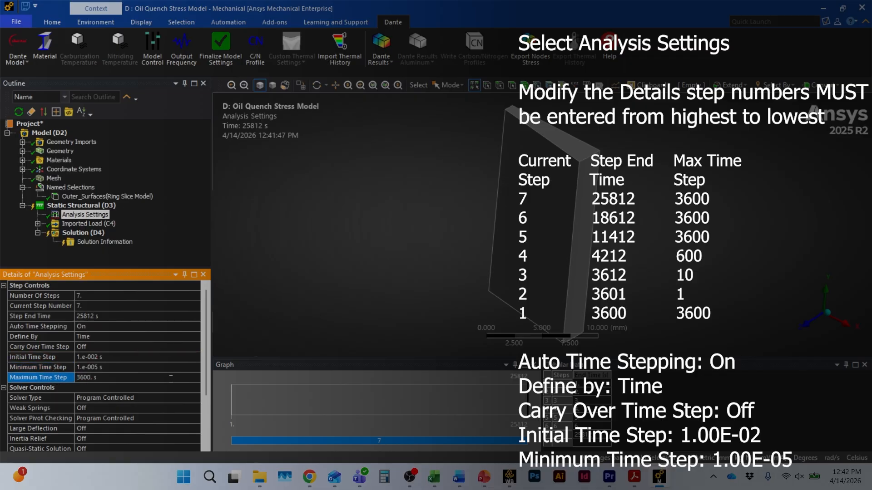
Set step 6's end time to 18612 s and turn its auto time stepping on, defined by time.
click(146, 306)
text(6)
key(Return)
click(147, 317)
text(18612)
key(Return)
click(157, 325)
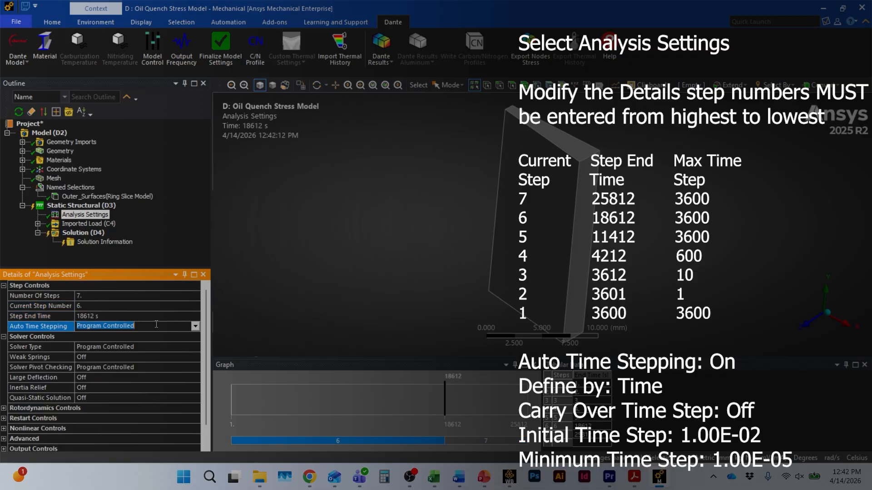
click(149, 343)
click(142, 336)
click(137, 352)
Set step 6's initial time step to 0.01 s, minimum to 0.00001 s and maximum to 3600 s.
click(139, 357)
text(0.01)
click(139, 369)
text(0.00001)
key(Return)
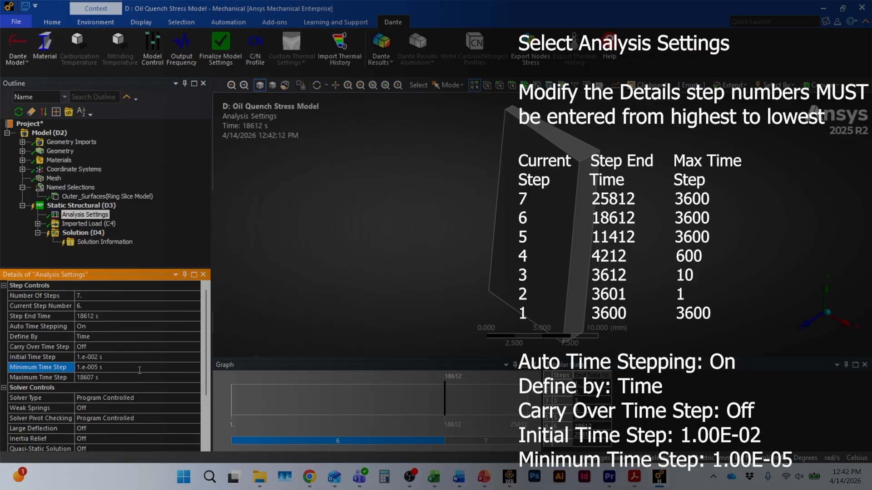
click(141, 379)
text(3600.)
Set step 5's end time to 11412 s and turn its auto time stepping on, defined by time.
click(111, 307)
text(5)
click(112, 317)
text(11412)
click(113, 326)
click(113, 343)
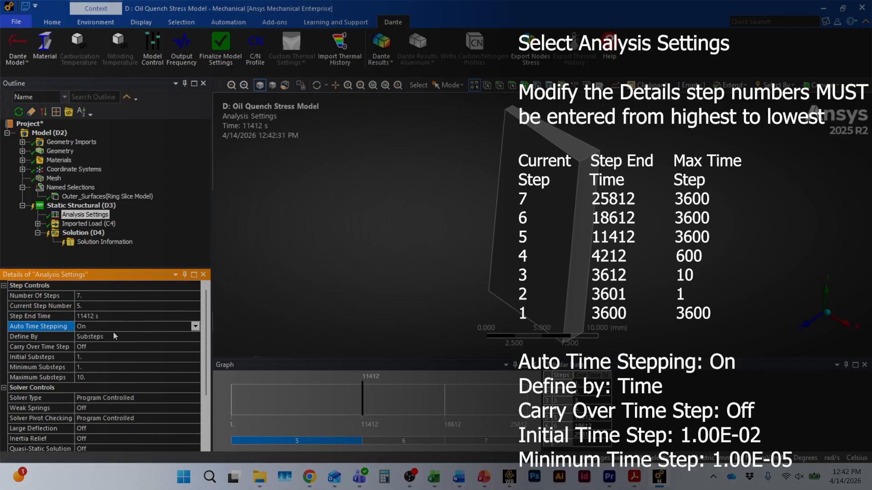
click(114, 336)
click(116, 351)
Set step 5's initial time step to 0.01 s, minimum to 0.00001 s and maximum to 3600 s.
click(119, 356)
text(0.01)
key(Return)
click(123, 368)
text(0.00001)
click(128, 377)
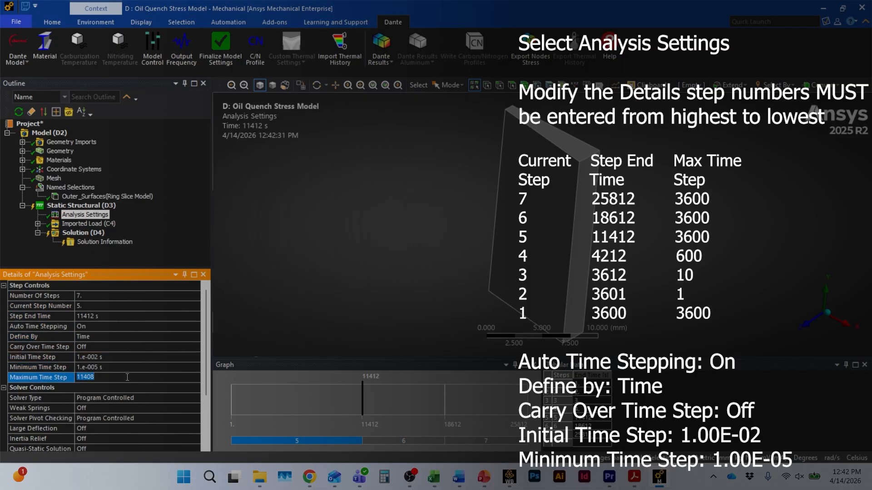
text(3600)
Set step 4's end time to 4212 s and turn its auto time stepping on, defined by time.
click(133, 306)
text(4)
key(Return)
click(133, 316)
text(4212)
key(Return)
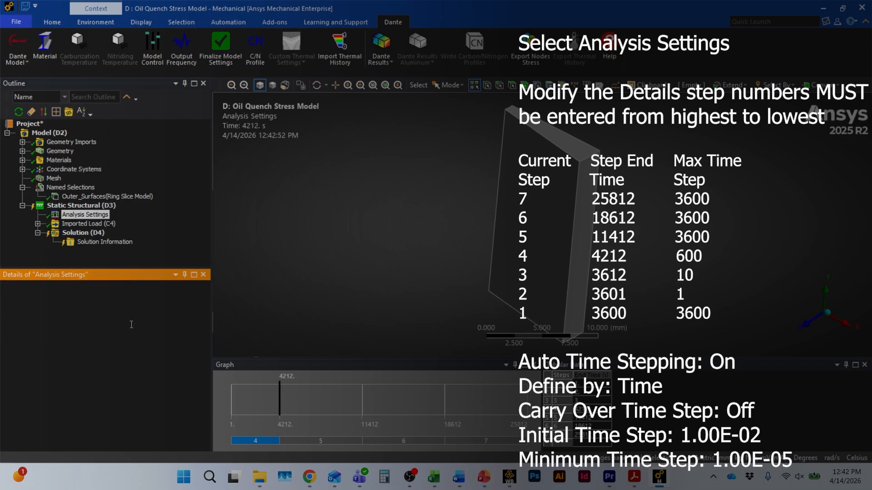
click(131, 336)
click(131, 352)
Set step 4's initial time step to 0.01 s, minimum to 0.00001 s and maximum to 600 s.
click(130, 357)
text(0.01)
key(Return)
click(140, 368)
text(0.00001)
key(Return)
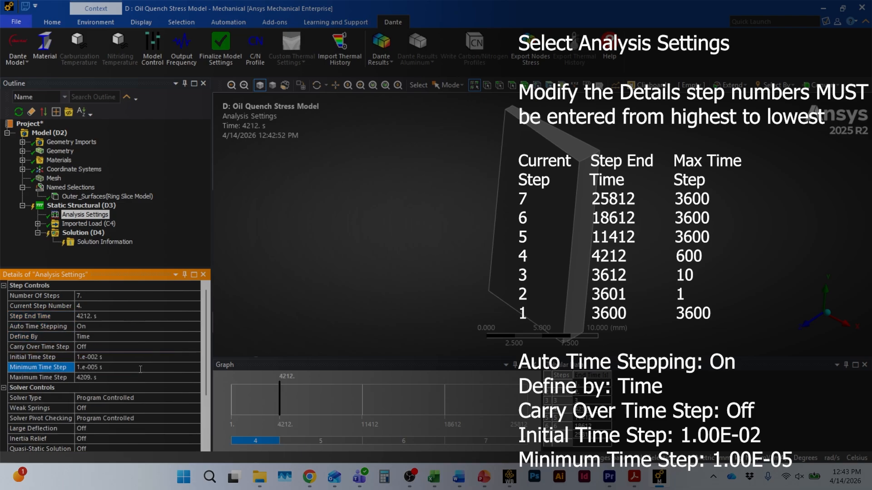
click(136, 378)
text(600)
key(Return)
Set step 3's end time to 3612 s and turn its auto time stepping on, defined by time.
click(156, 306)
text(3)
key(Return)
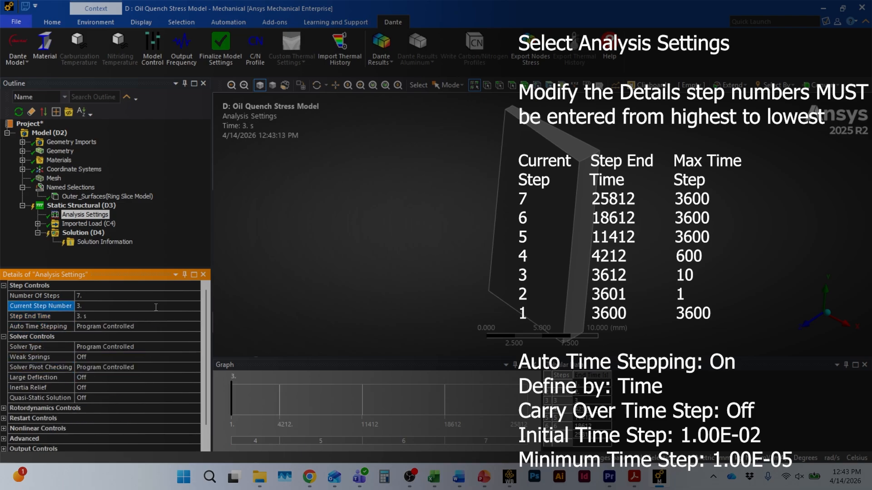
click(156, 316)
text(3612)
click(158, 342)
Set step 3's initial time step to 0.01 s, minimum to 0.00001 s and maximum to 10 s.
click(152, 357)
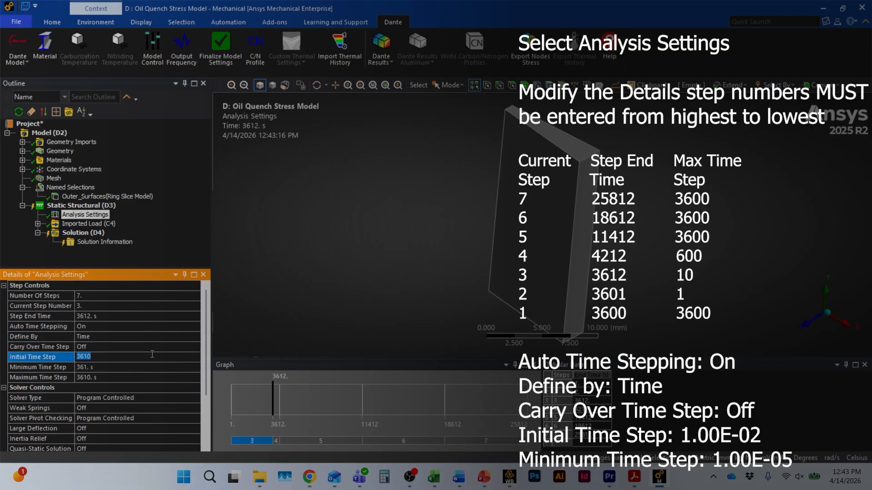
text(.01)
key(Return)
click(152, 367)
text(.00001)
key(Return)
click(153, 380)
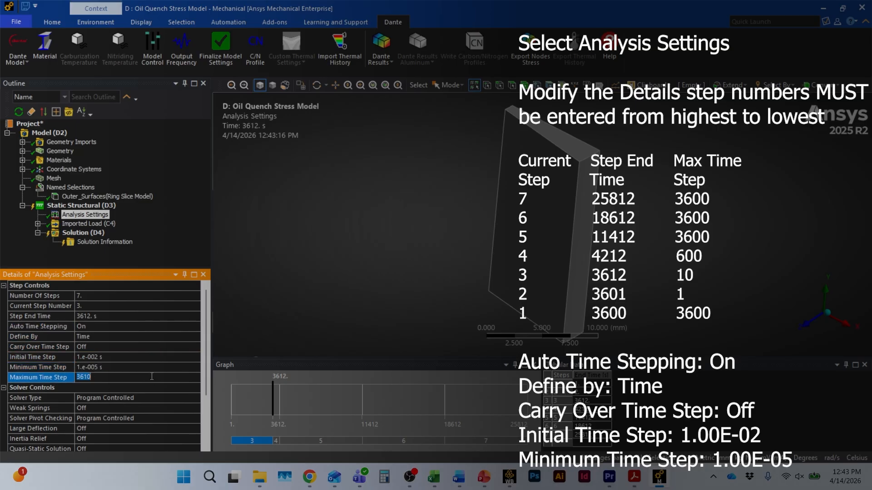
text(10)
Set step 2's end time to 3601 s and turn its auto time stepping on, defined by time.
click(141, 306)
text(2)
key(Return)
click(140, 314)
text(3601)
key(Return)
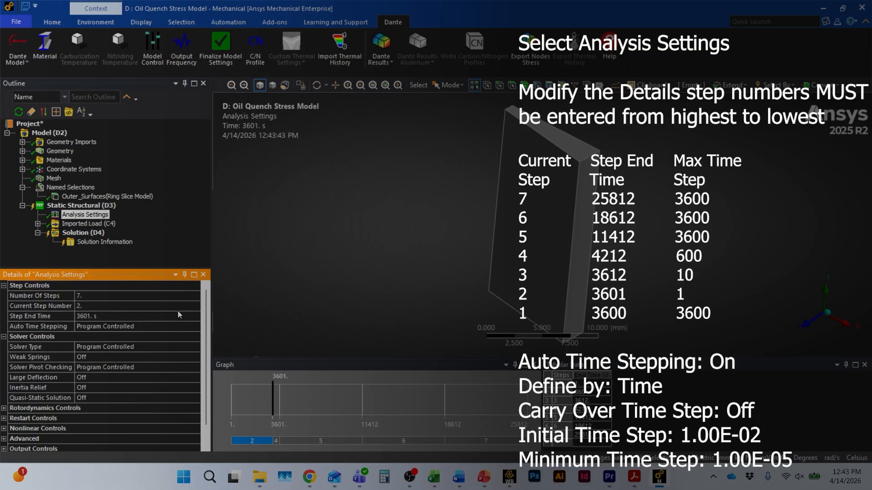
click(161, 327)
Set step 2's initial time step to 0.01 s, minimum to 0.00001 s and maximum to 1 s.
click(151, 354)
text(.01)
key(Return)
click(152, 367)
text(.00001)
key(Return)
click(145, 377)
text(1.e-005 s)
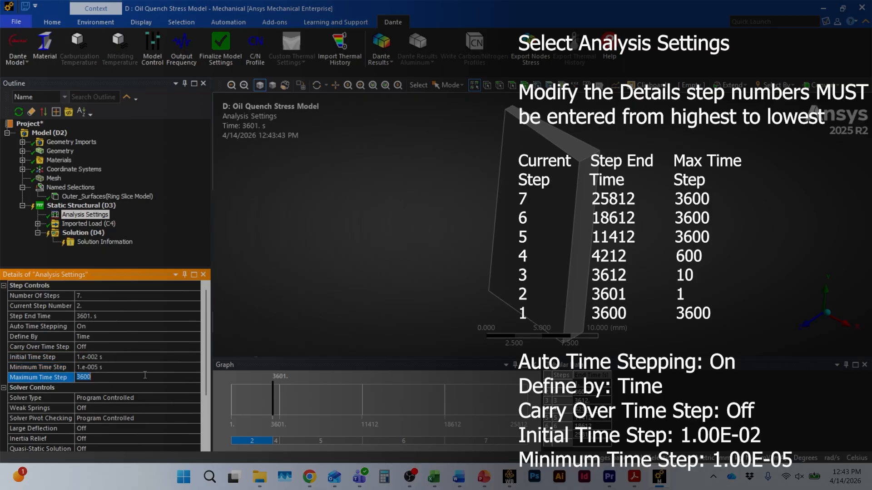
key(Return)
Set step 1's end time to 3600 s and turn its auto time stepping on, defined by time.
click(111, 306)
text(1)
key(Return)
click(112, 315)
text(3600)
key(Return)
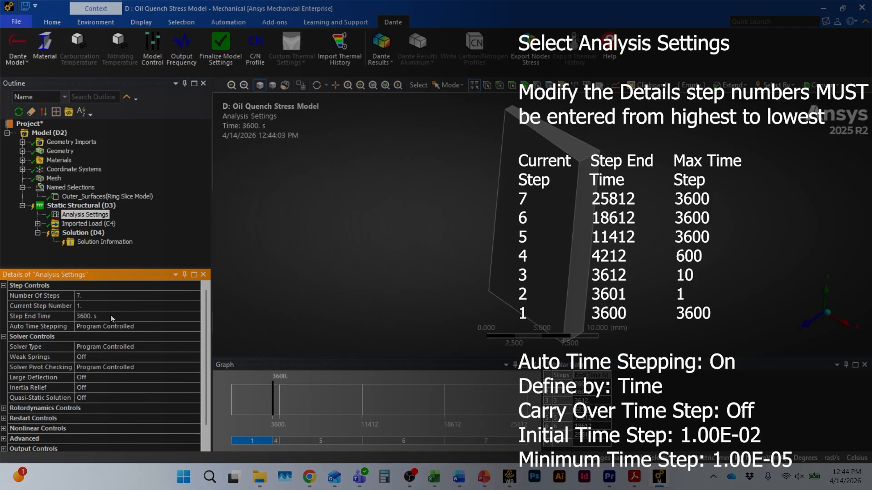
click(111, 327)
click(112, 337)
Set step 1's initial time step to 0.01 s and minimum time step to 0.00001 s.
click(112, 347)
text(.01)
key(Return)
click(107, 357)
text(.00001)
key(Return)
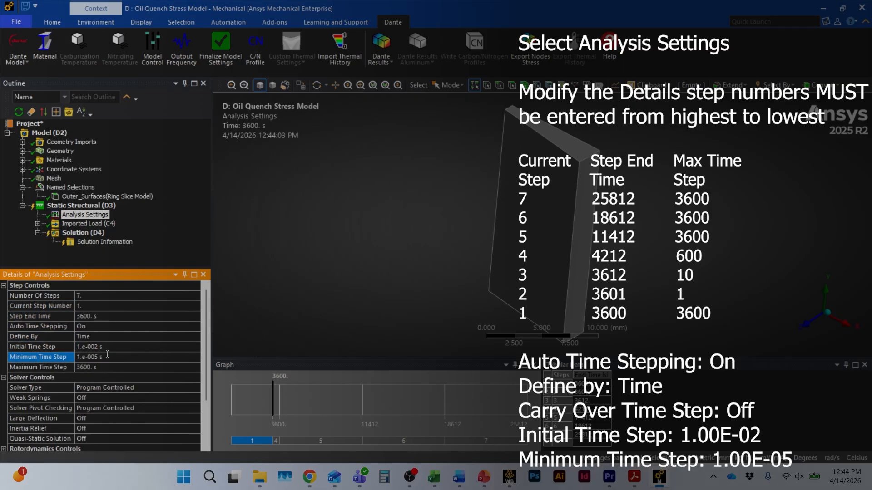
click(105, 306)
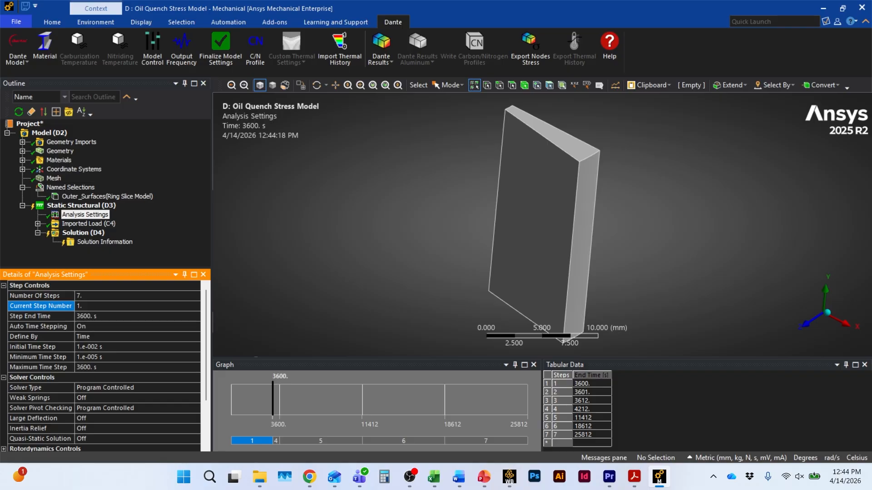
key(alt+Tab)
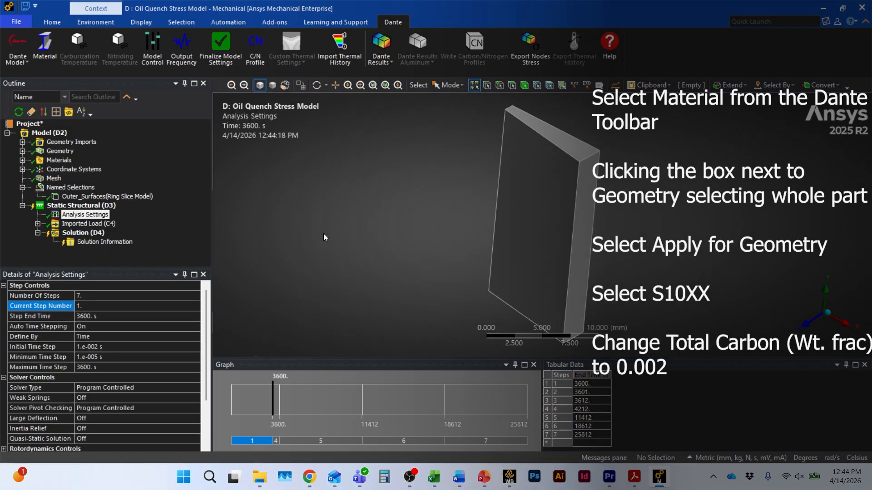
Add a Dante material to the static structural analysis and scope it to the whole ring slice body.
click(52, 53)
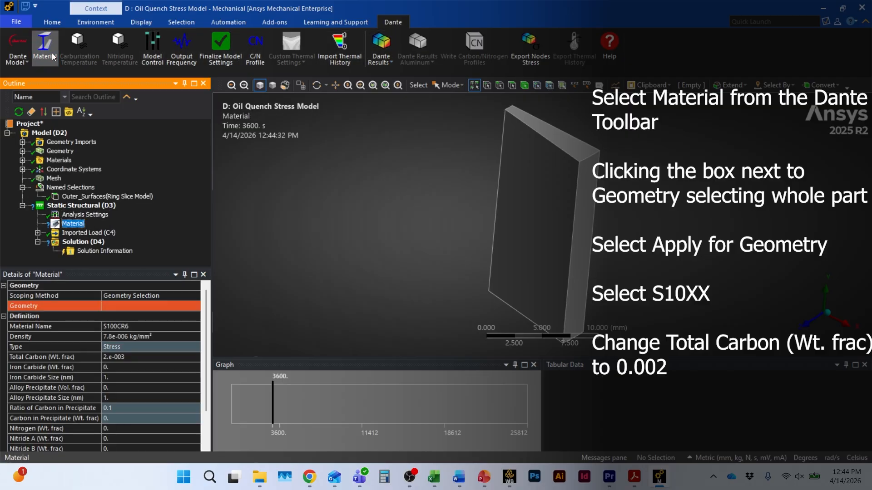
click(115, 307)
click(558, 240)
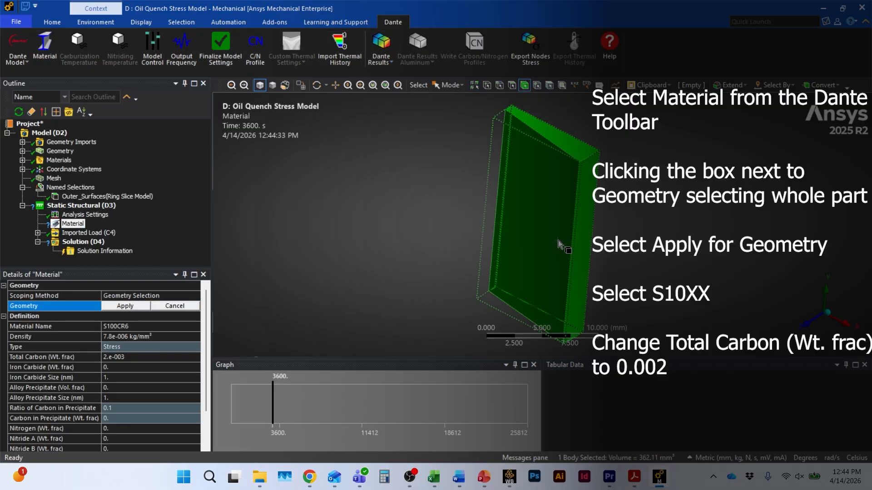
click(120, 306)
Set the Dante material name to S10XX with a total carbon weight fraction of 0.002.
click(195, 326)
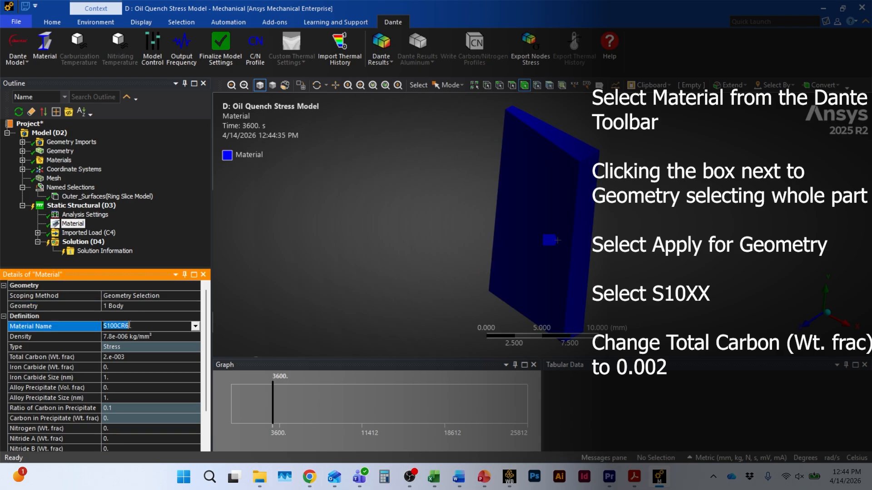
click(197, 326)
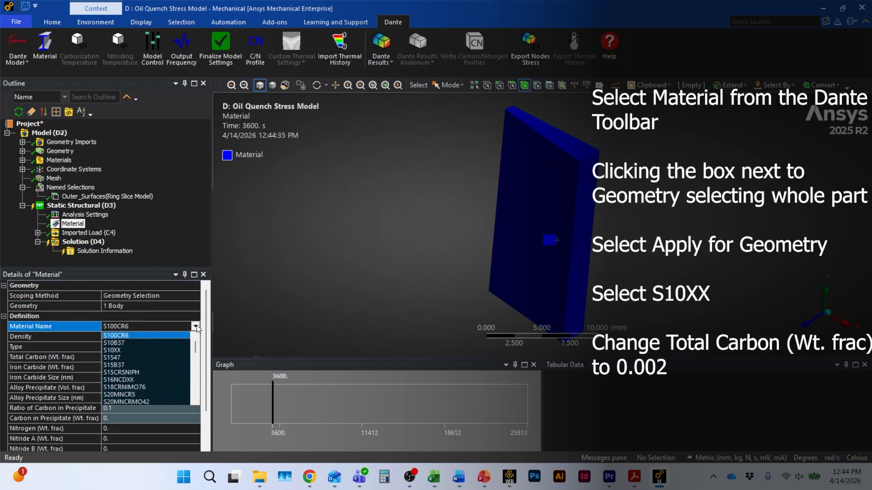
click(178, 347)
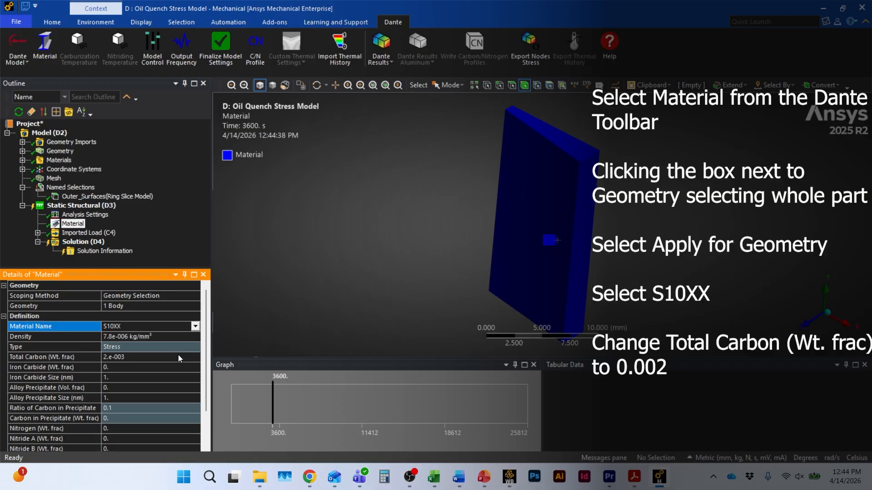
click(178, 356)
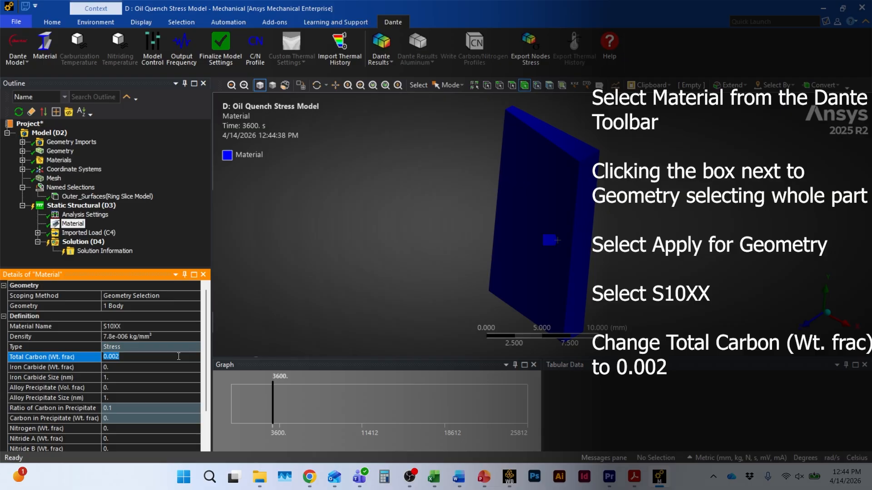
key(Return)
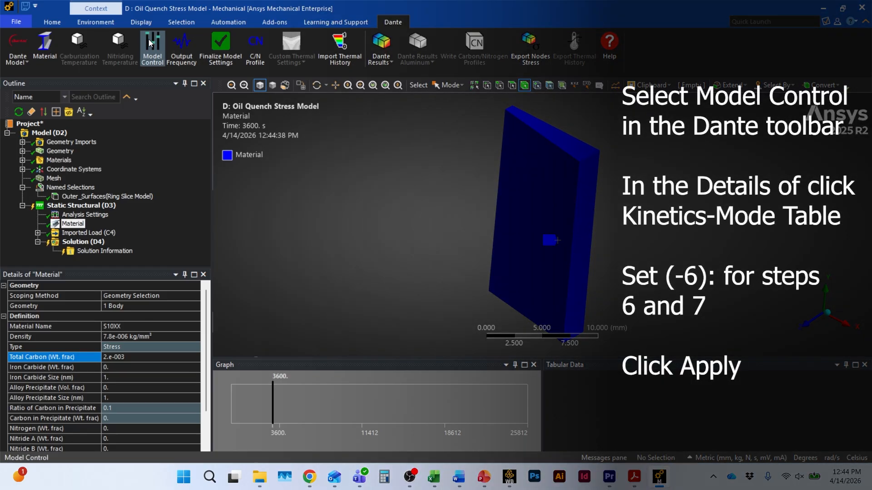
Add a Dante model control and set the kinetics mode of steps 6 and 7 to (-6): Rate Dependent | Active | Inactive.
click(150, 41)
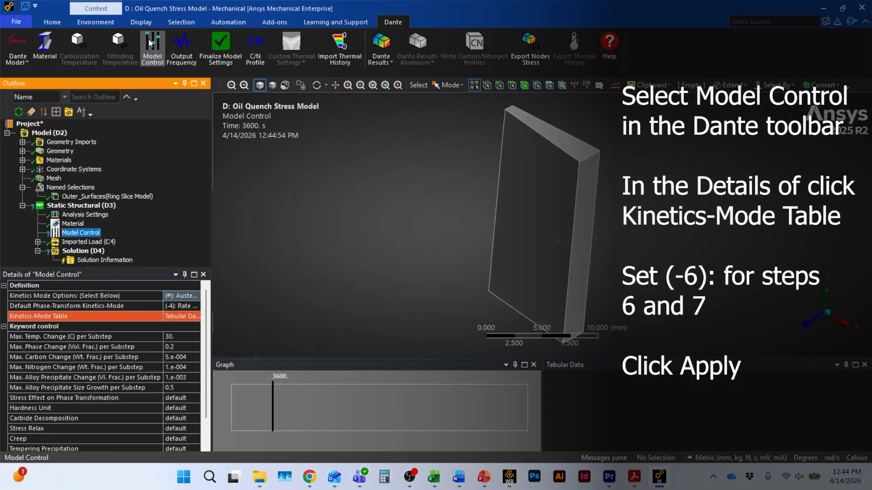
drag(216, 320, 242, 321)
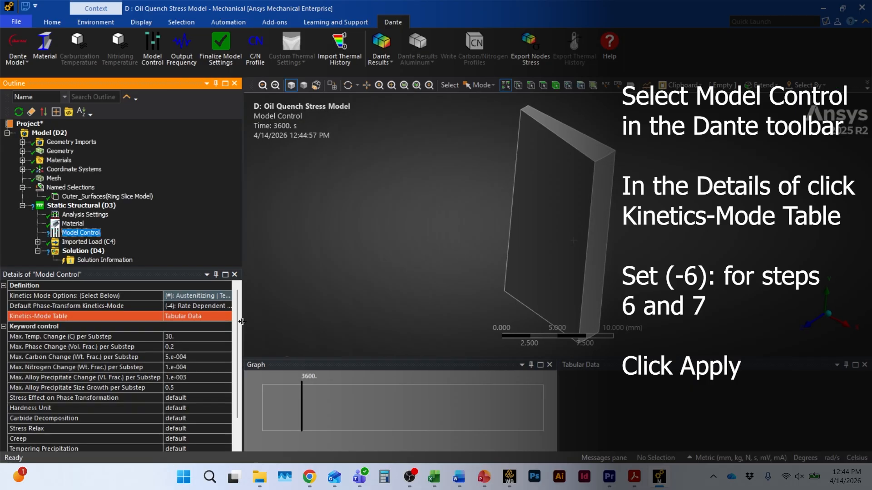
click(209, 317)
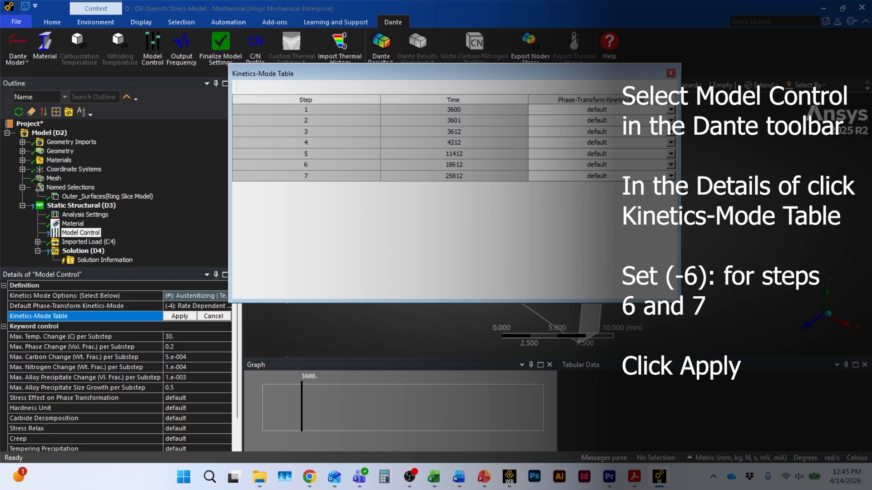
click(670, 165)
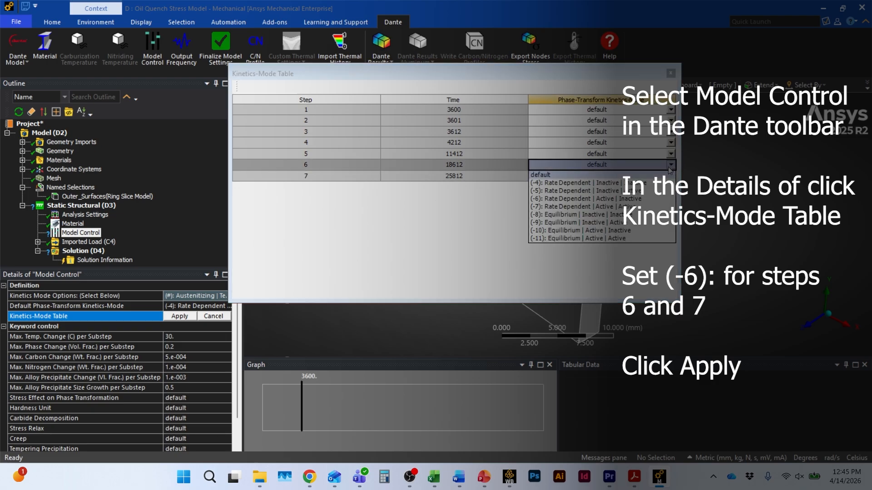
click(563, 198)
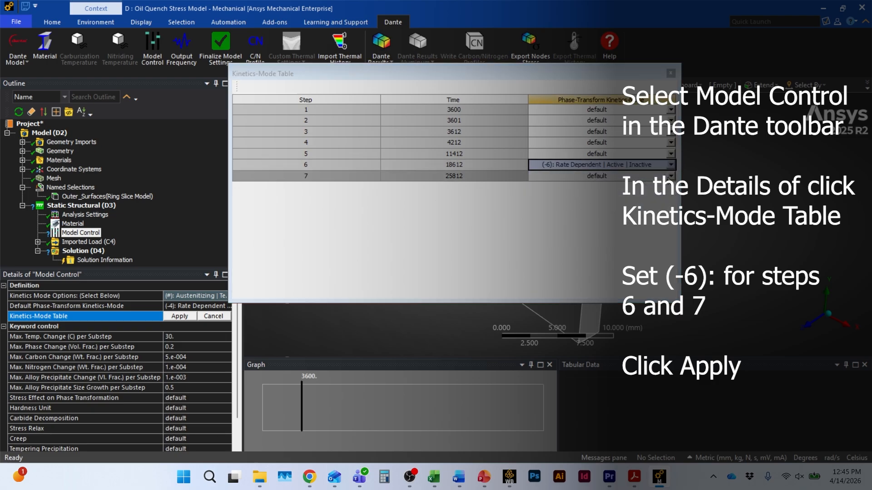
click(670, 178)
click(581, 209)
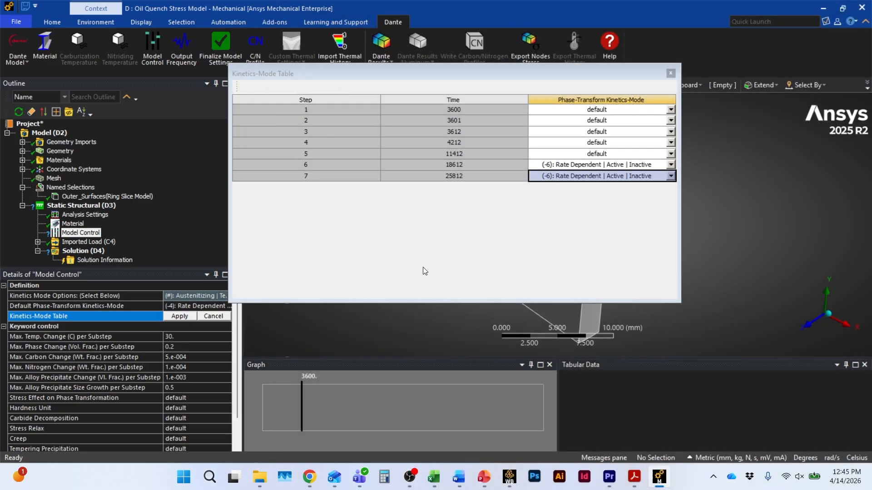
click(177, 314)
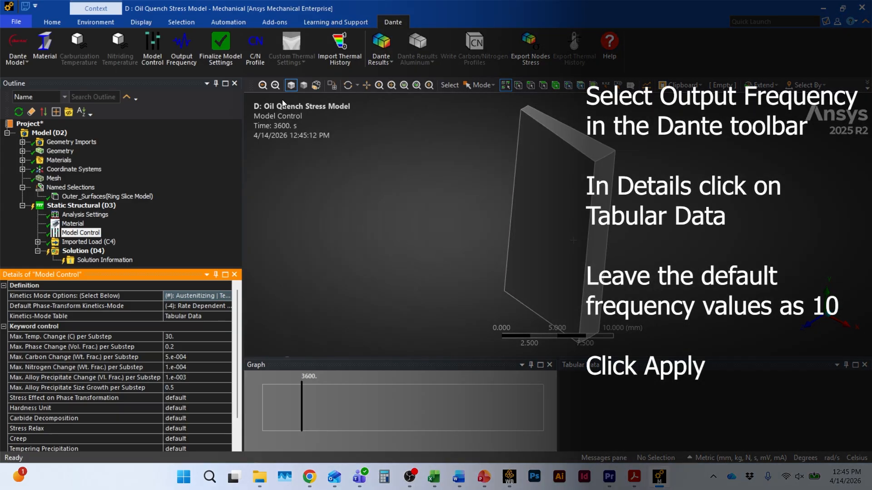
Add a Dante output frequency and apply its frequency table with the default value of 10 for all seven steps.
click(184, 57)
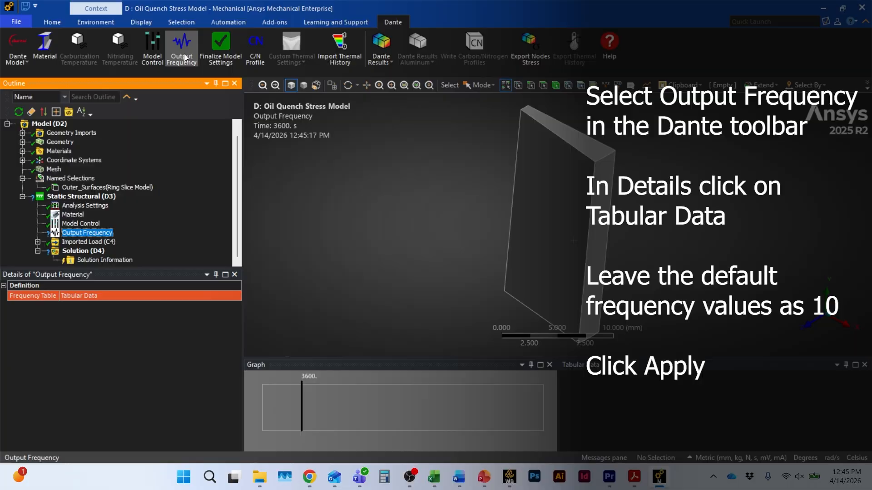
click(160, 293)
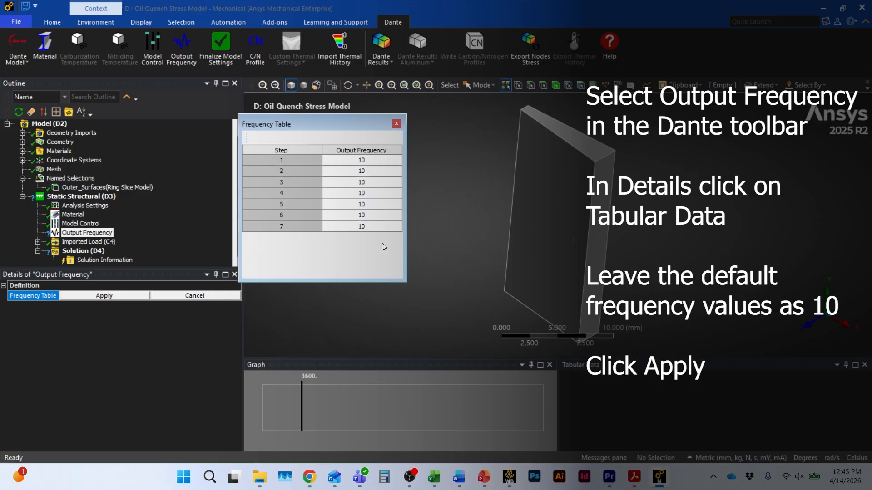
click(116, 298)
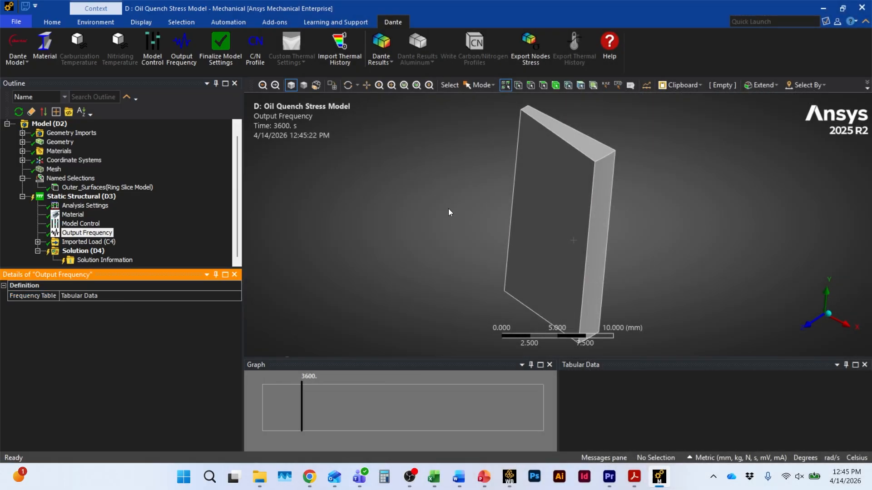
Add a C/N profile to the analysis and set its number of carburization profiles to 1.
click(263, 54)
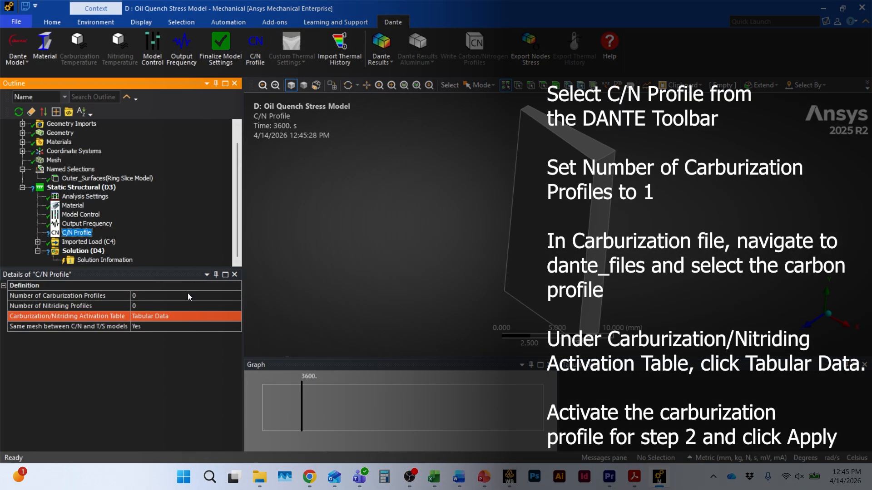
click(188, 296)
text(1)
key(Return)
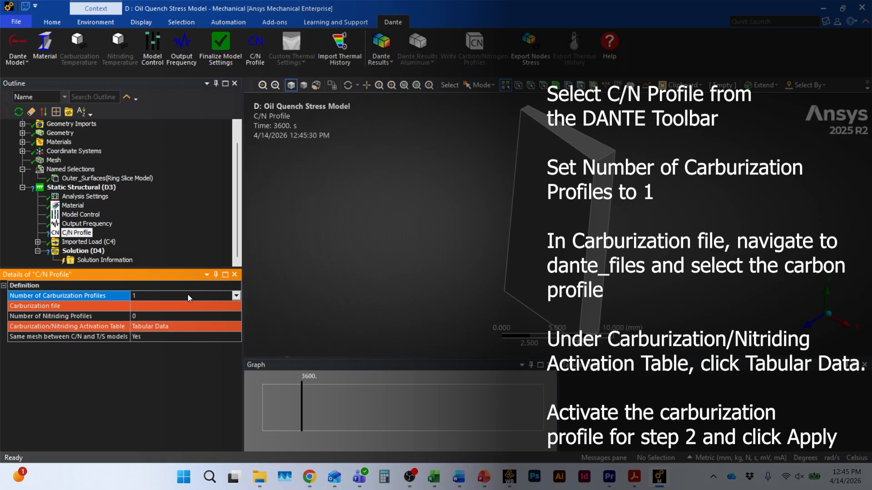
Load Ansys_Gas_Carb_Tutorial.cbn from the project's dante_files folder as the carburization file.
click(181, 302)
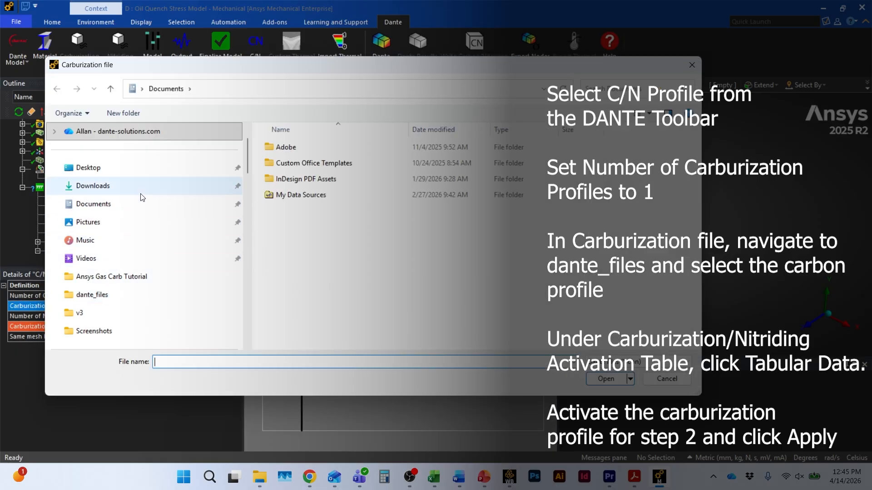
click(132, 169)
double_click(319, 138)
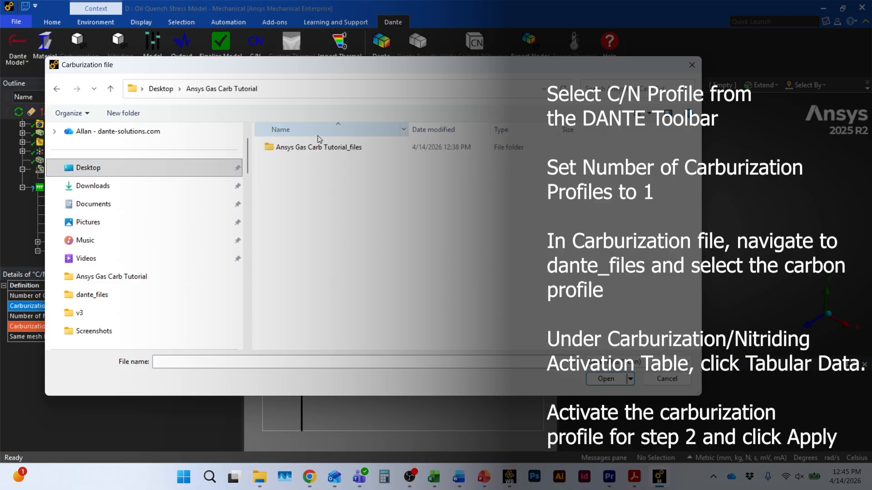
double_click(320, 146)
double_click(321, 148)
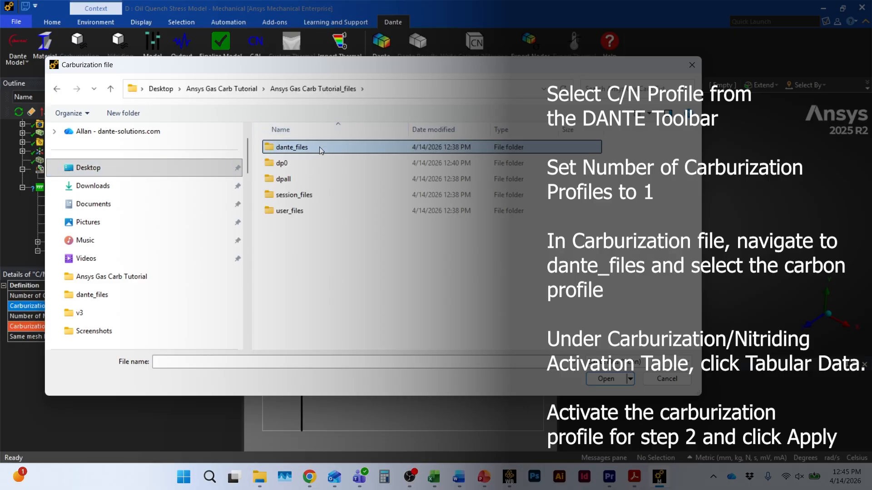
click(321, 147)
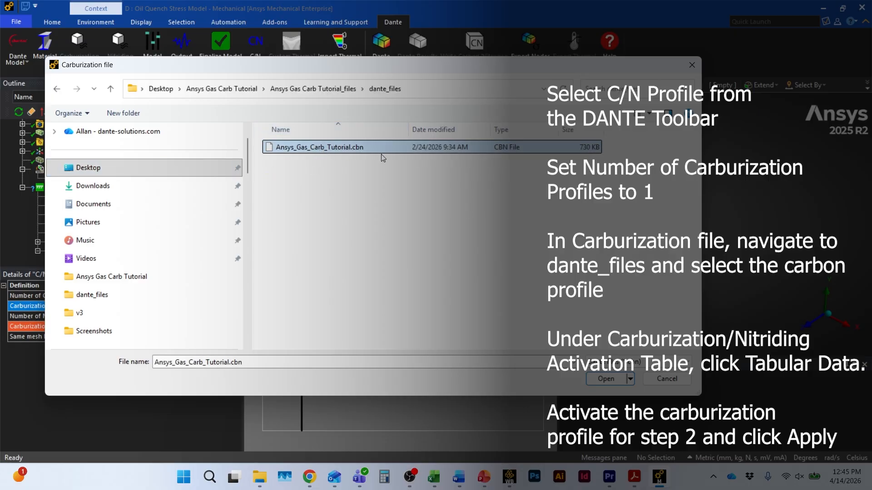
click(603, 379)
Activate carburization profile 1 for step 2 in the Carburization/Nitriding Activation Table and apply it.
click(208, 327)
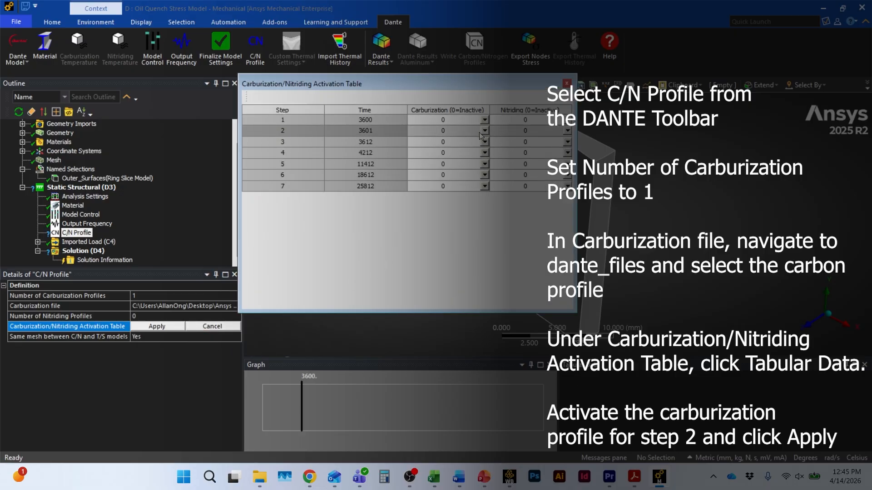
click(484, 131)
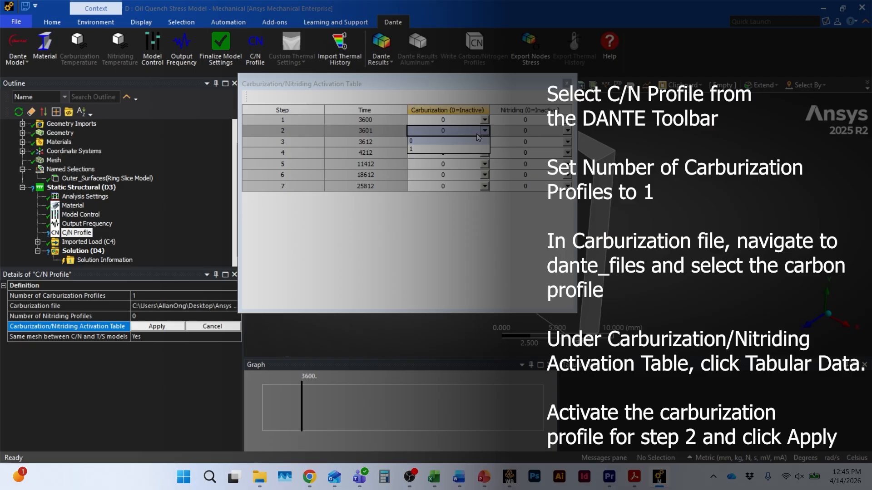
click(464, 146)
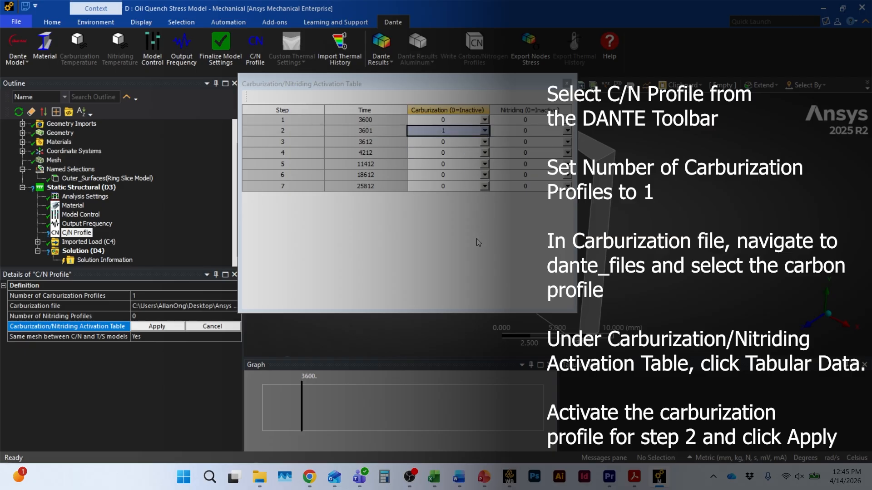
click(174, 328)
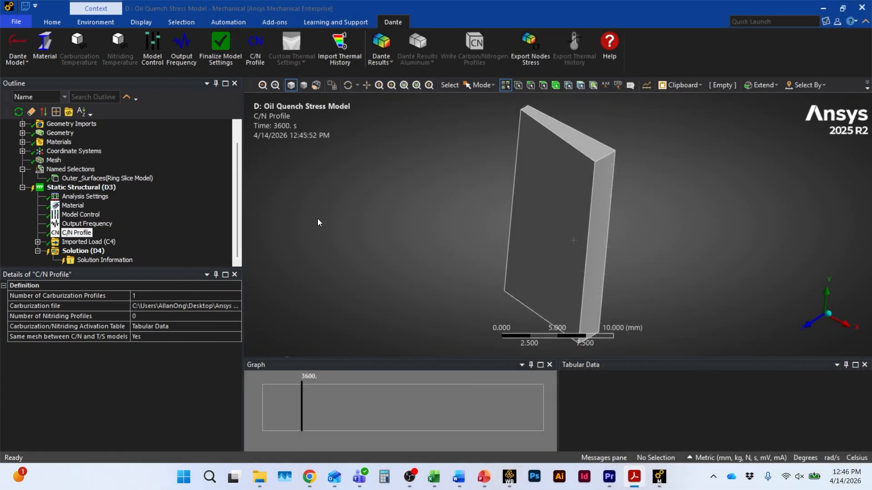
Set the source time of the Imported Body Temperature under Imported Load (C4) to All and import the load.
click(37, 242)
scroll(91, 244, down, 1)
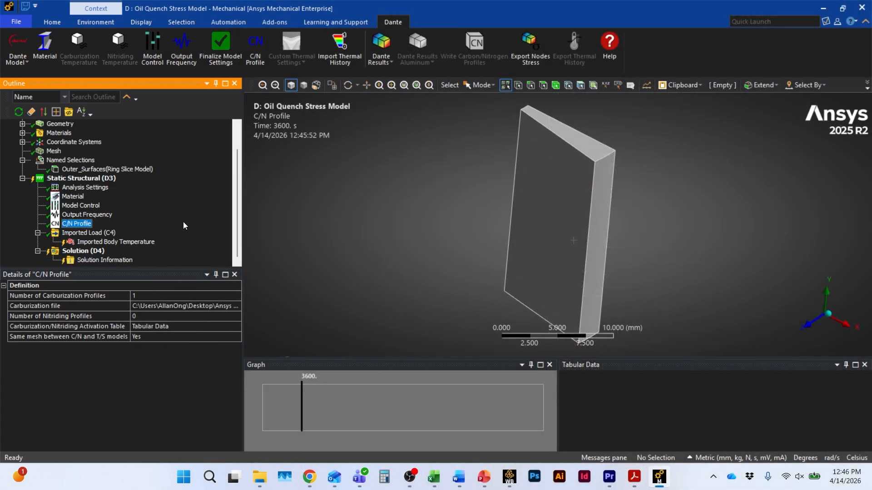
click(141, 243)
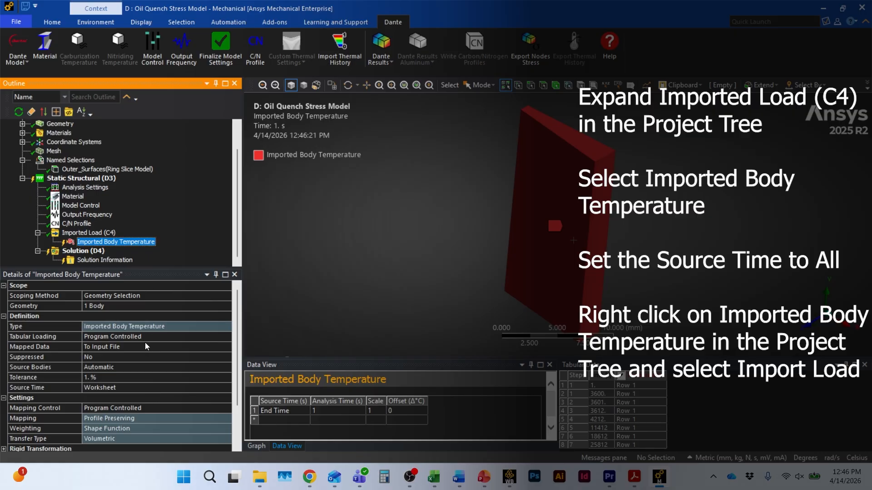
click(150, 387)
click(226, 387)
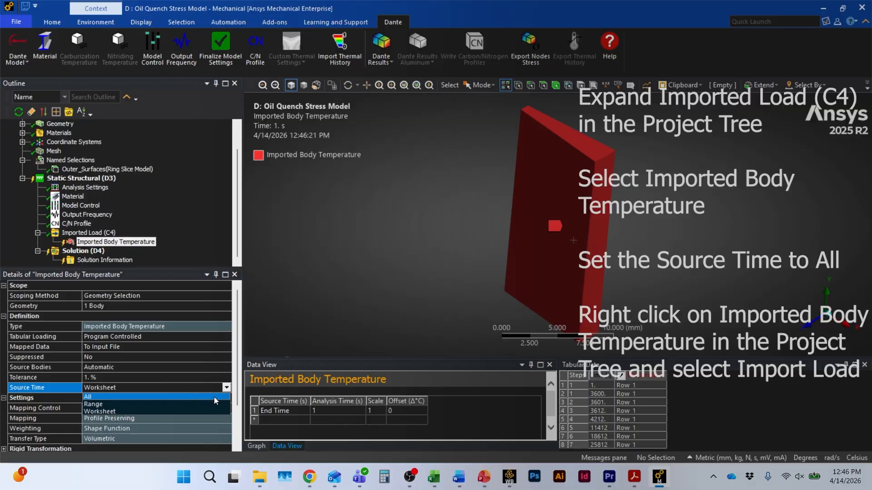
click(213, 397)
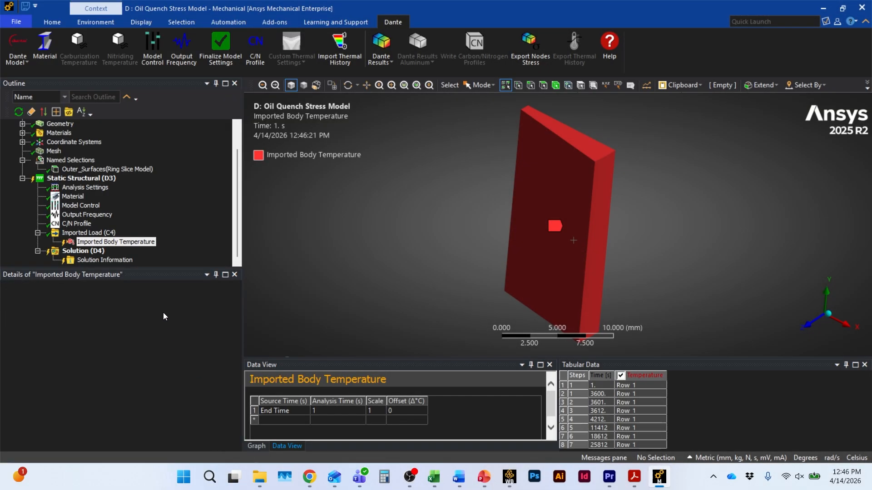
right_click(141, 242)
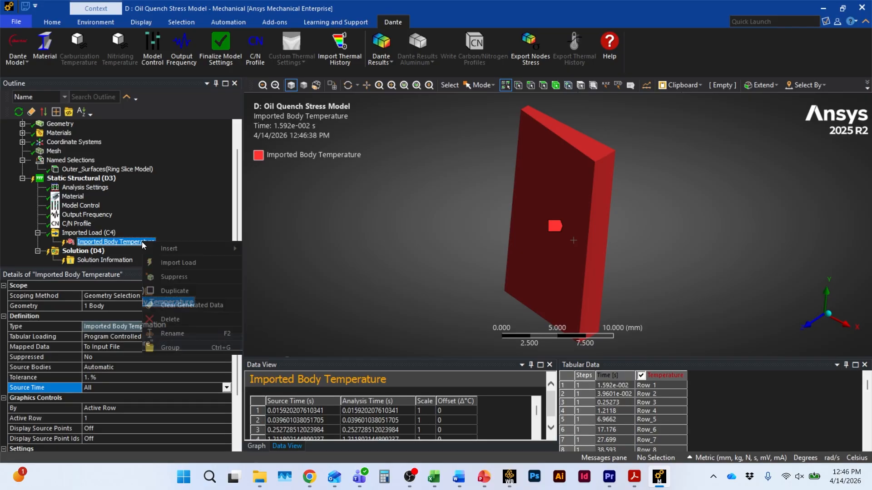
click(208, 263)
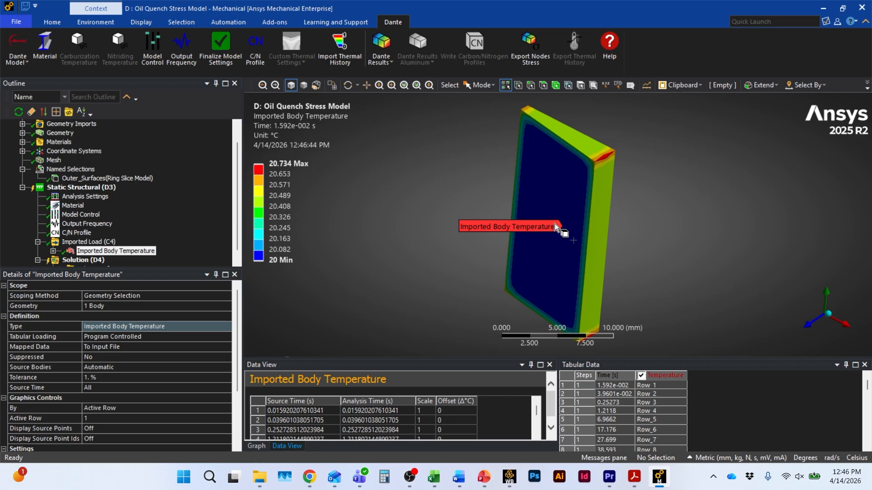
Add a Frictionless Support and a Displacement boundary condition to Static Structural (D3).
click(81, 187)
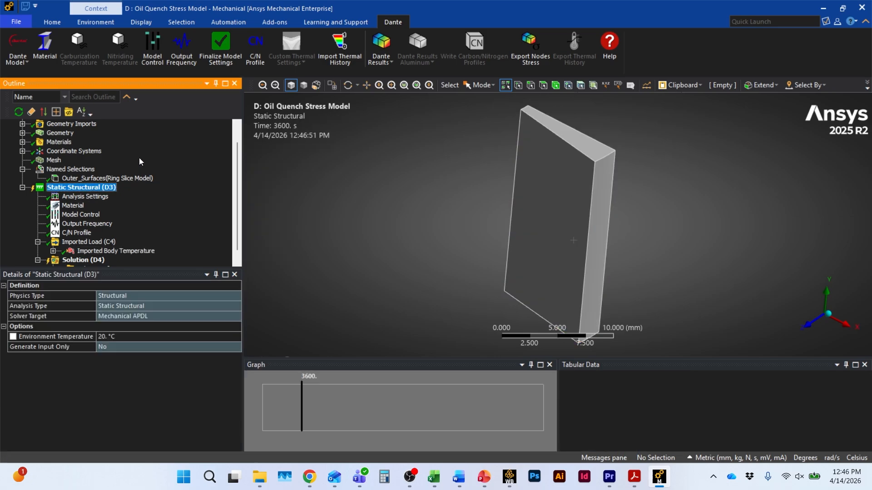
click(102, 18)
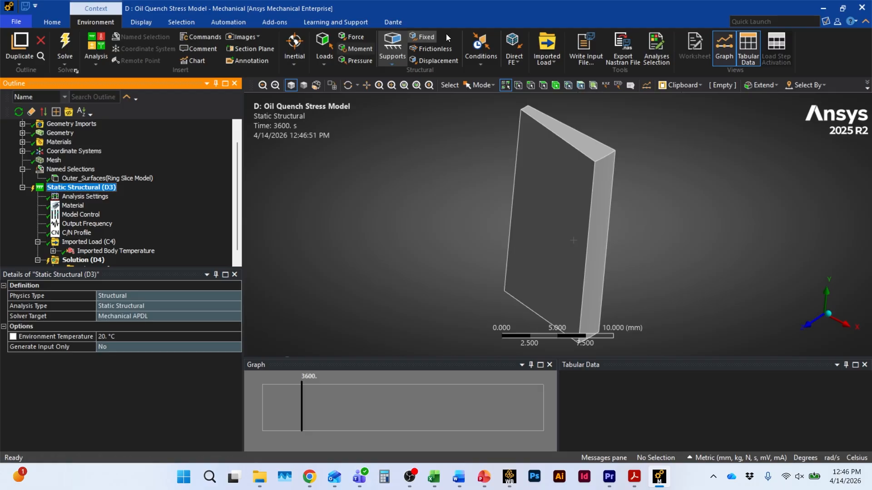
click(445, 50)
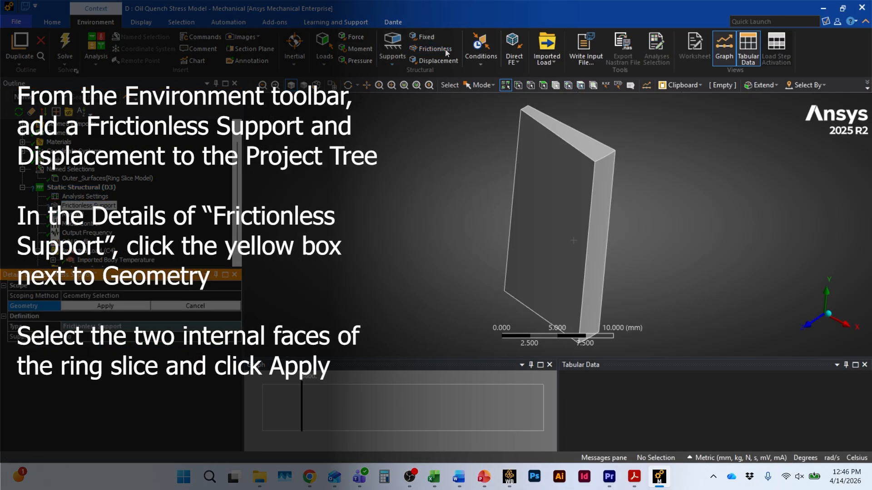
click(443, 59)
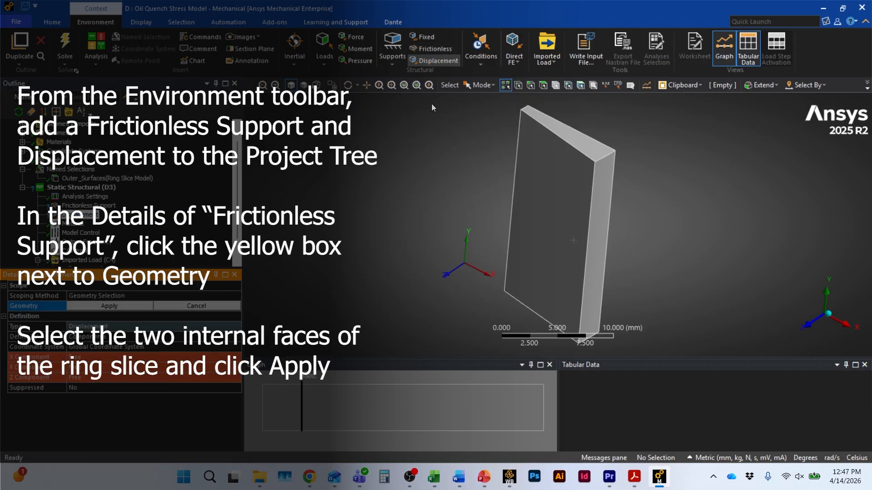
Scope the Frictionless Support to the two large internal faces on opposite sides of the ring slice.
click(108, 207)
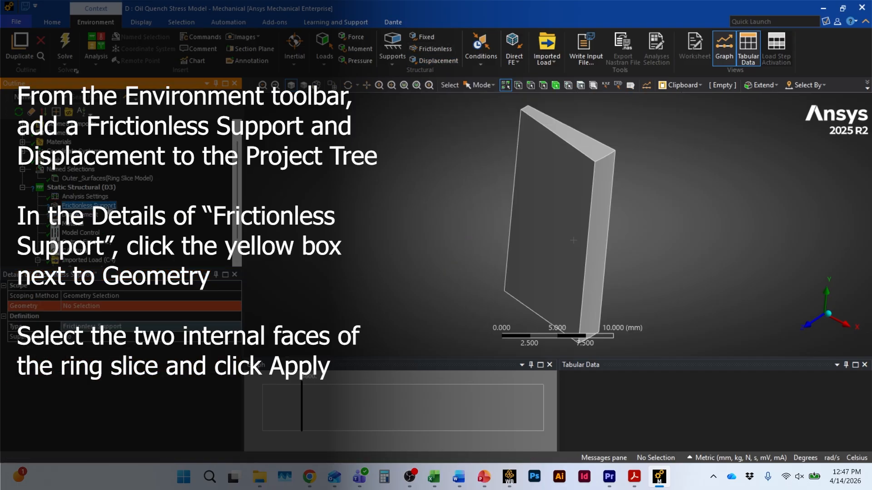
click(91, 306)
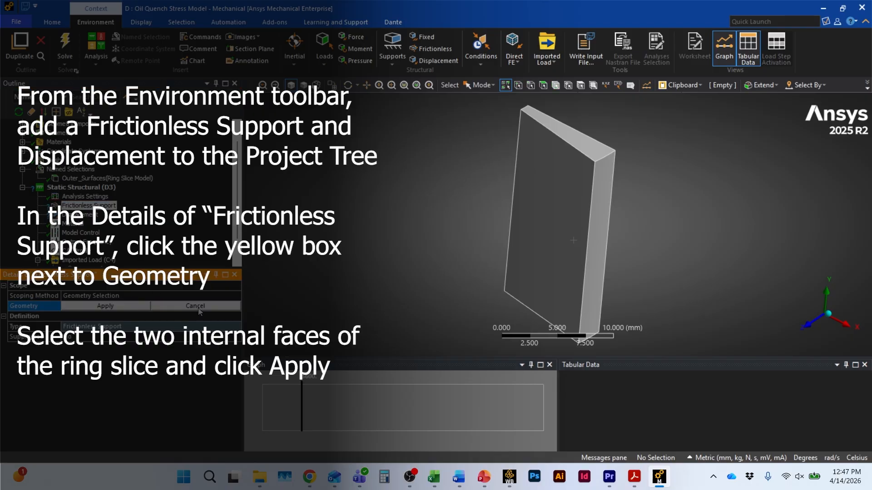
click(538, 232)
middle_drag(578, 269, 576, 287)
ctrl+click(616, 229)
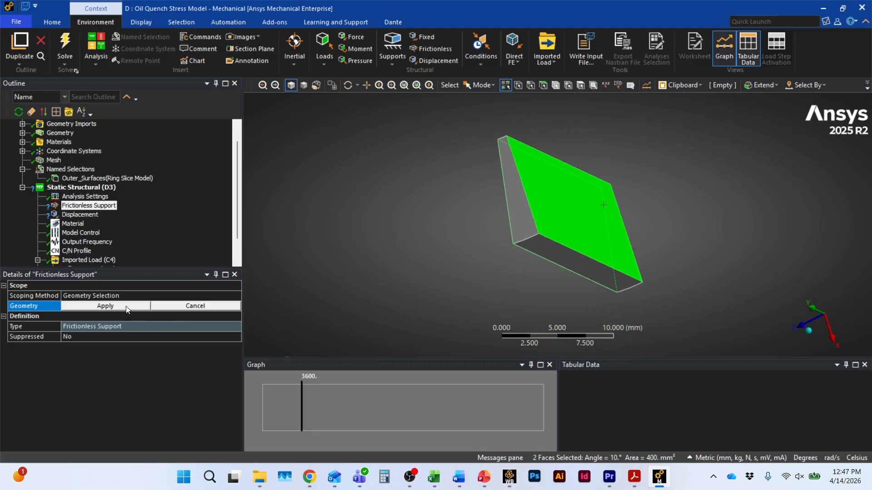
click(126, 307)
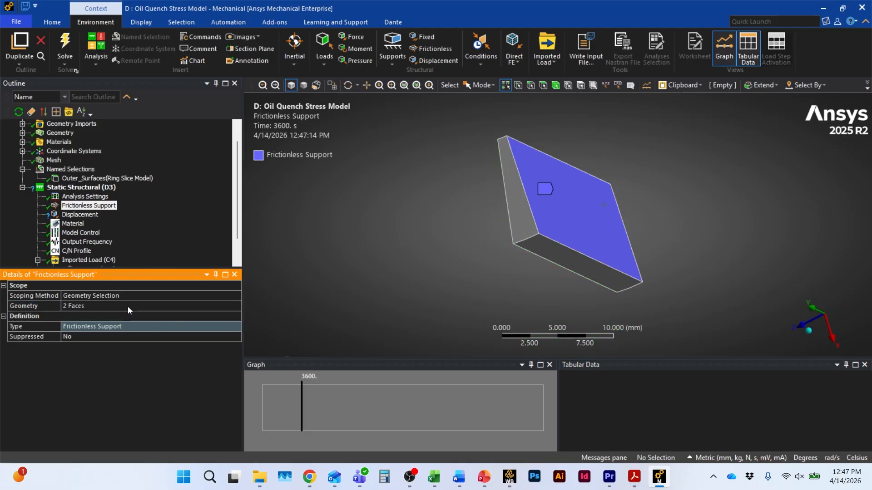
Scope the Displacement to the single mesh node at the ring slice's bottom-left corner, as seen facing the XY plane.
click(799, 326)
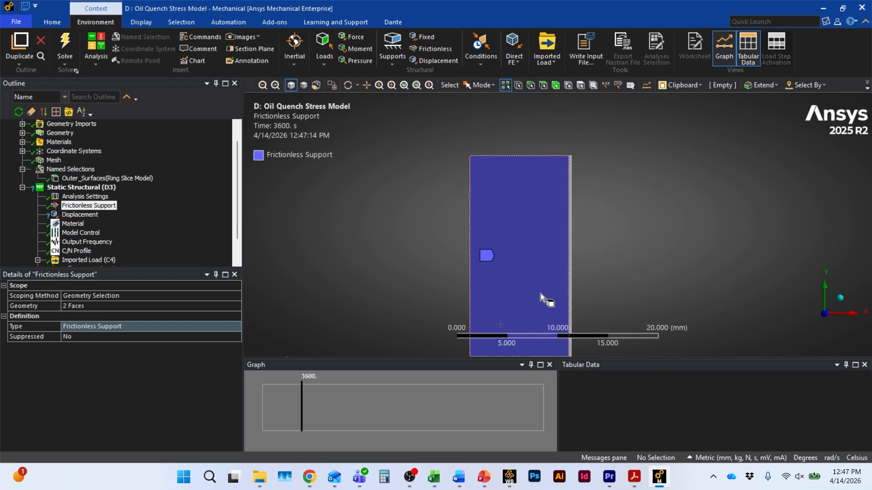
ctrl+middle_drag(541, 294, 570, 248)
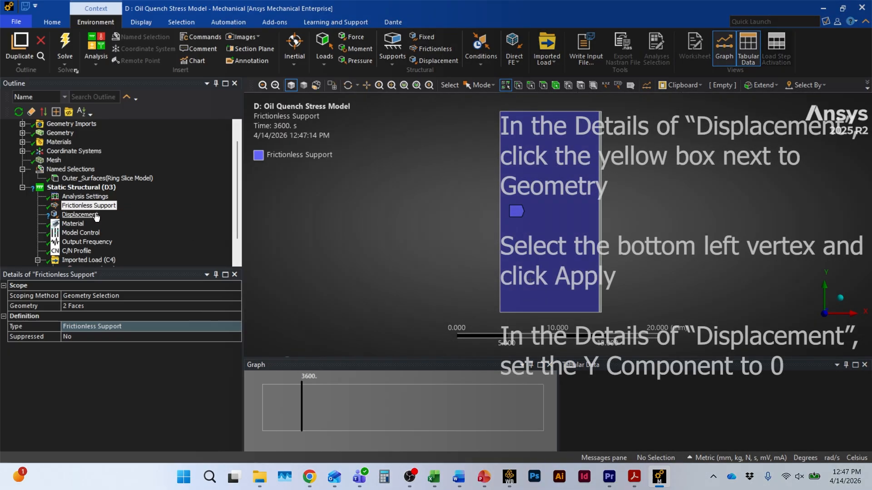
click(81, 214)
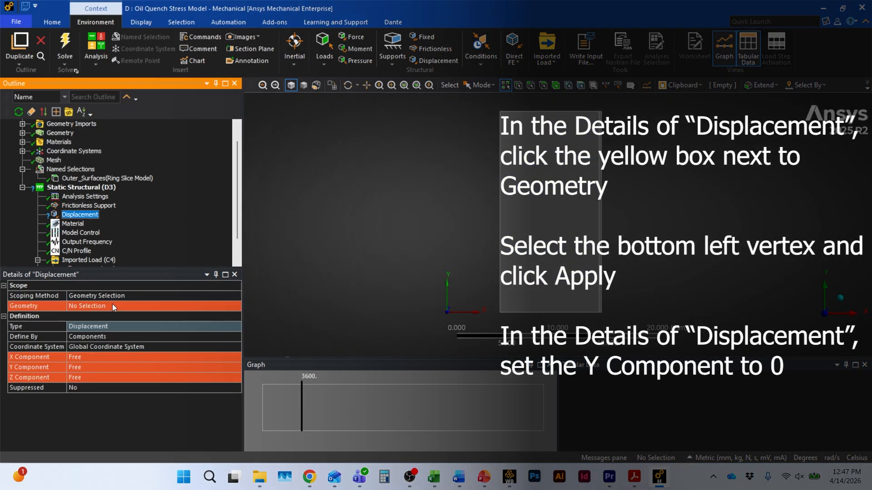
click(112, 306)
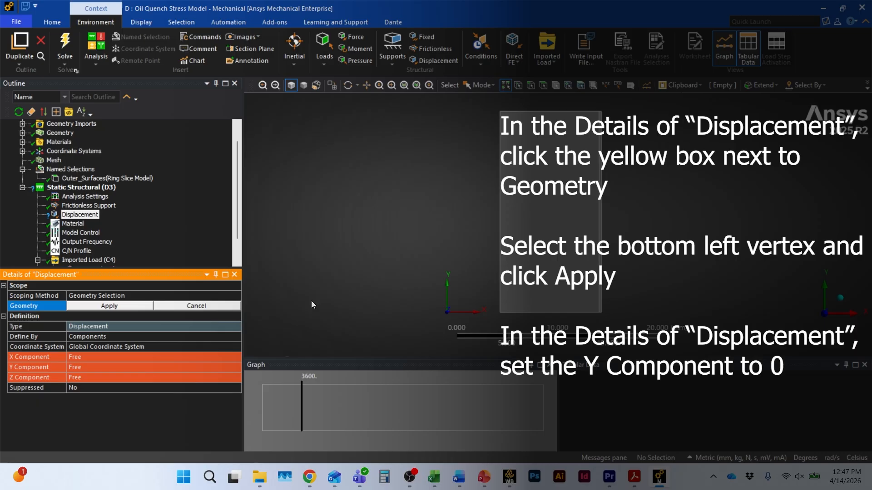
click(568, 86)
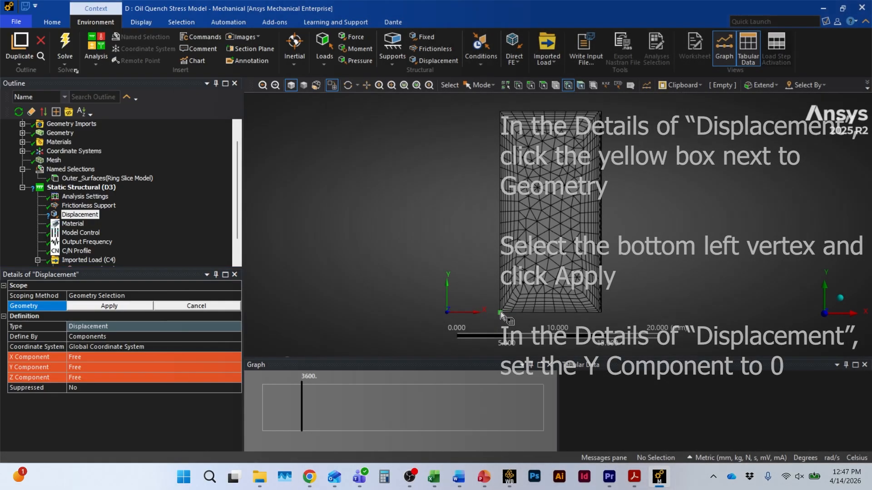
click(501, 312)
middle_drag(511, 304, 543, 295)
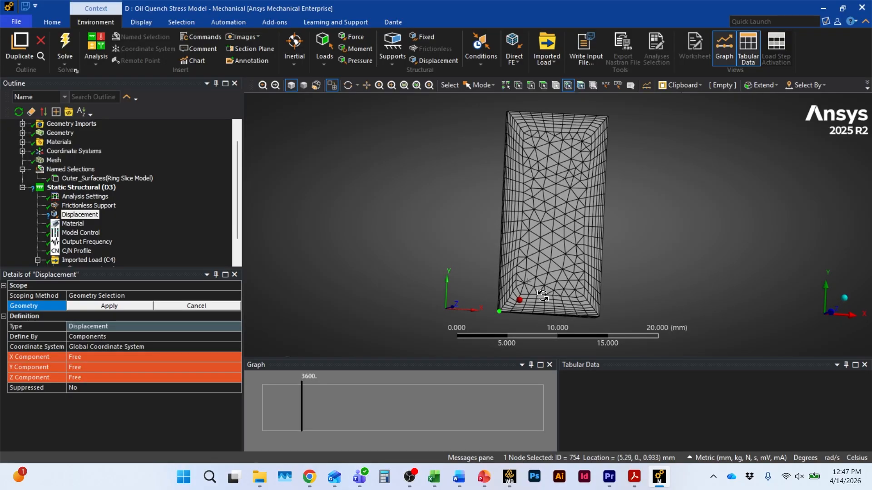
click(109, 306)
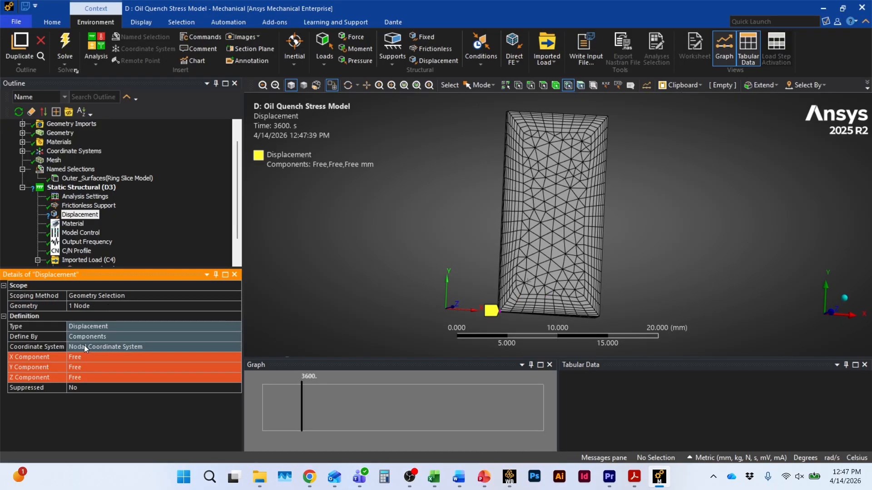
Set the Displacement's Y Component to 0 mm.
click(92, 368)
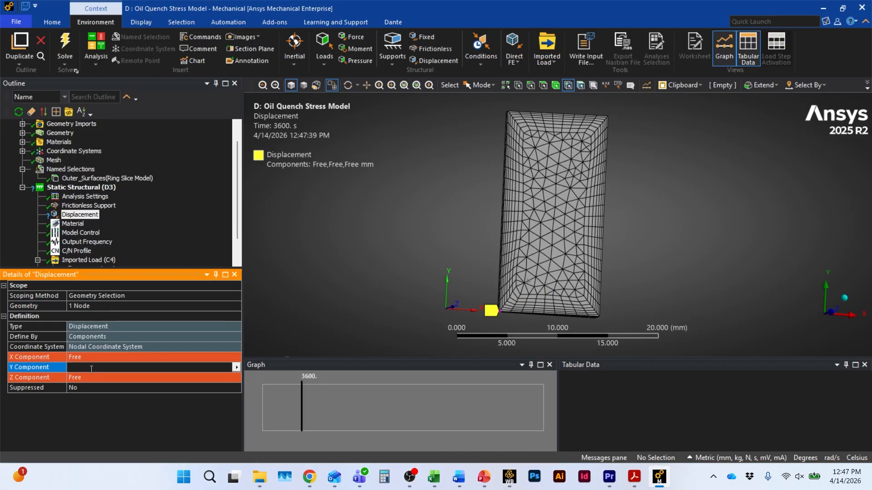
text(0)
key(Return)
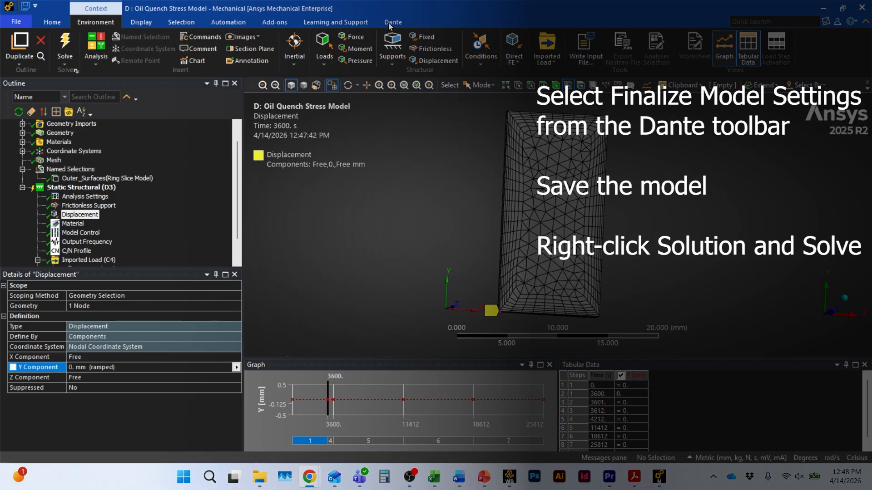
Finalize the Dante model settings for the stress analysis and save the project.
click(389, 23)
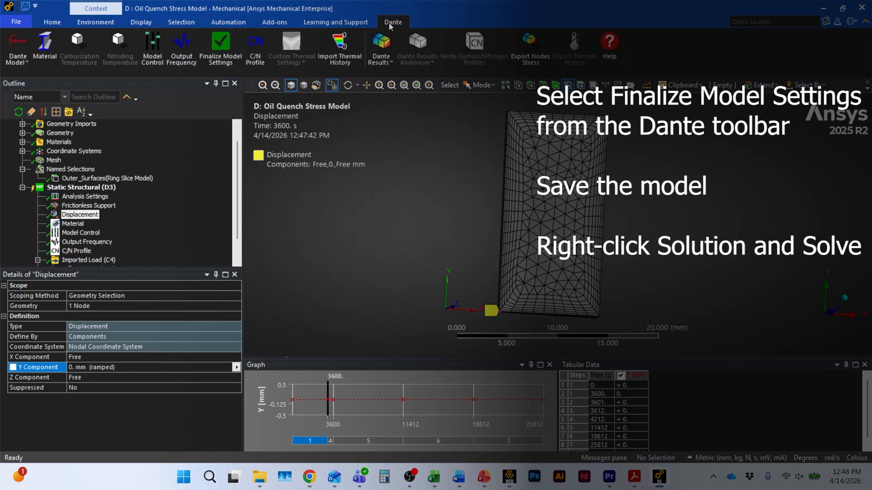
click(224, 43)
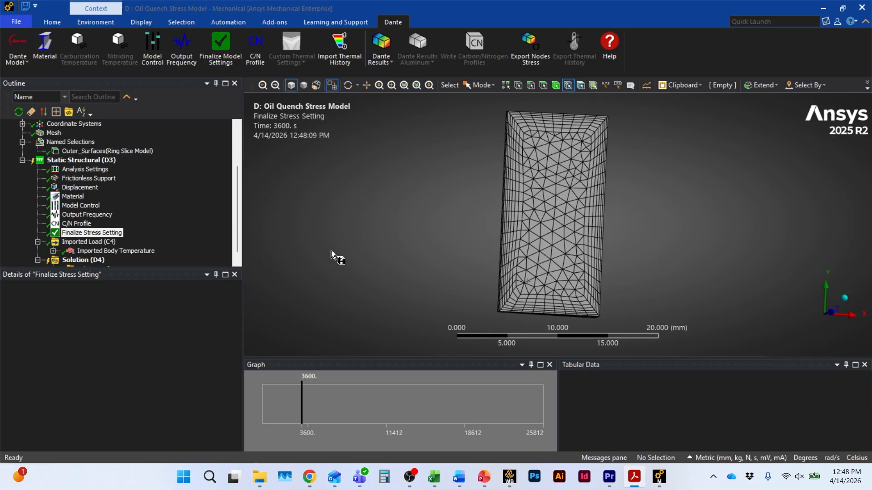
click(14, 22)
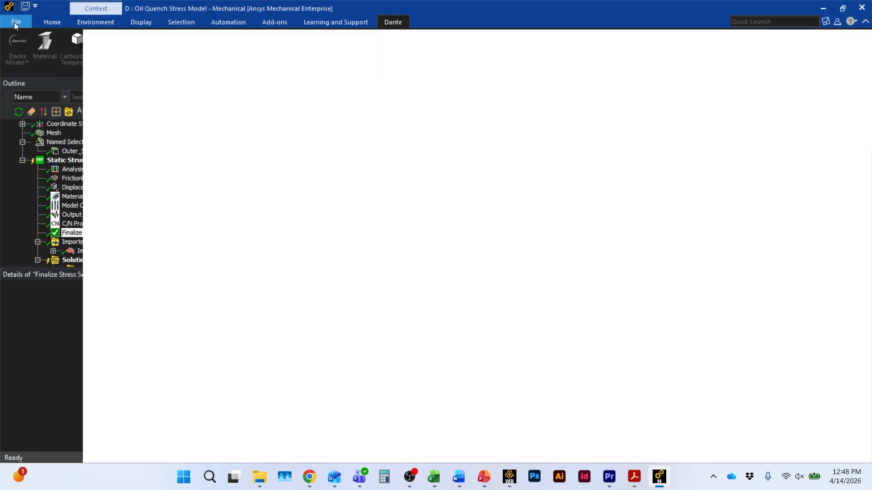
click(47, 108)
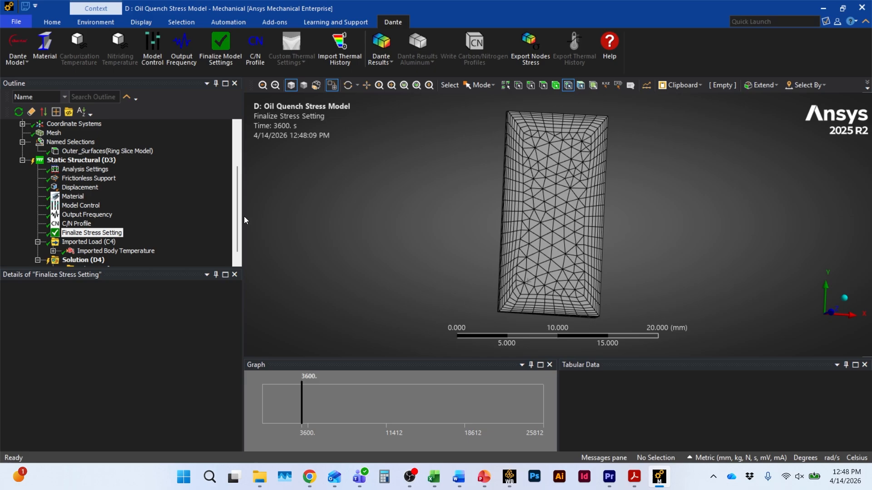
Solve the Static Structural analysis from Solution (D4).
scroll(241, 222, down, 1)
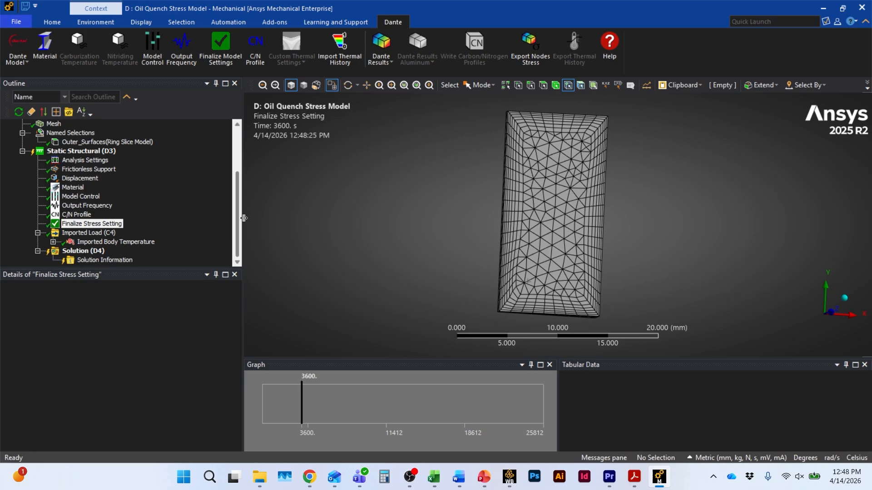
right_click(100, 252)
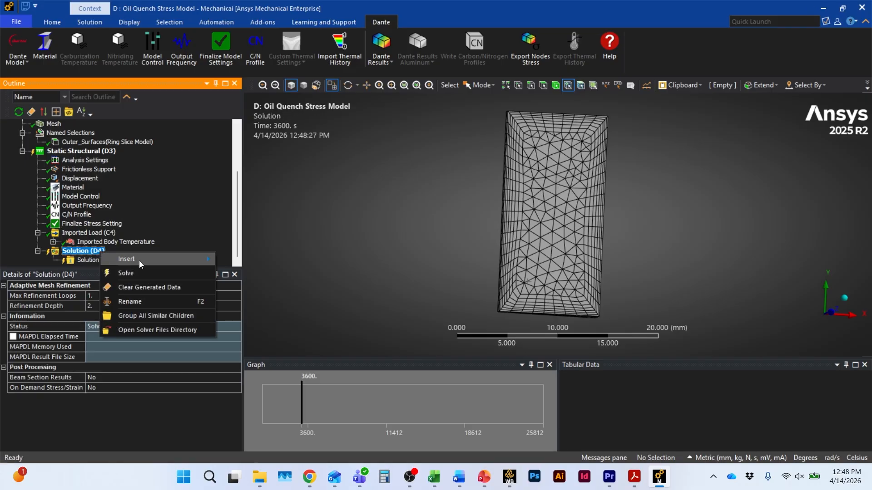
click(139, 273)
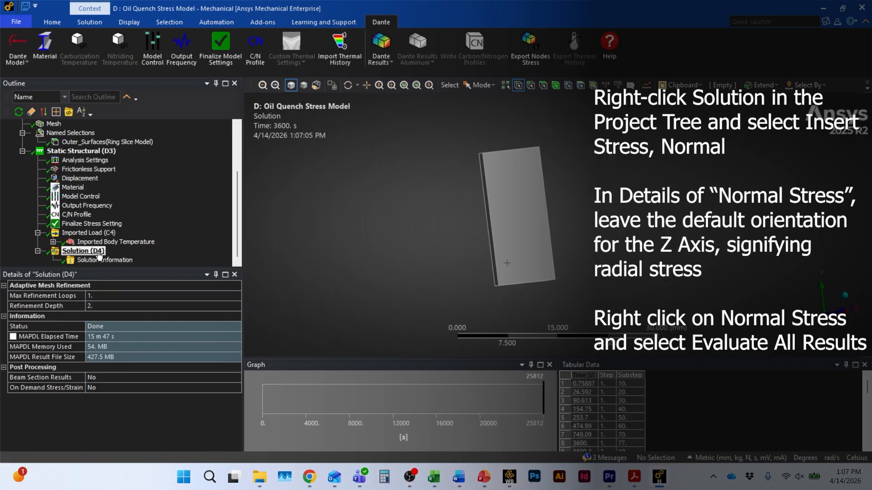
Insert a Normal Stress result under Solution (D4) with its default orientation and evaluate all results.
right_click(99, 255)
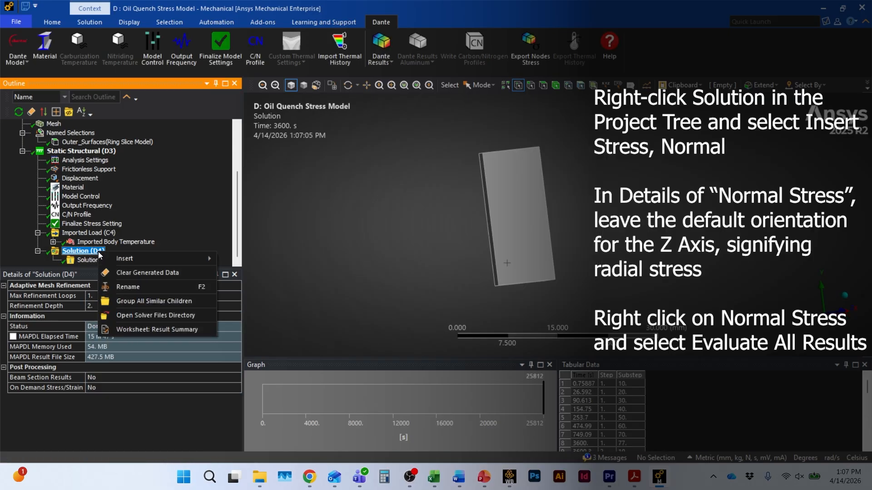
mouse_move(191, 258)
mouse_move(249, 231)
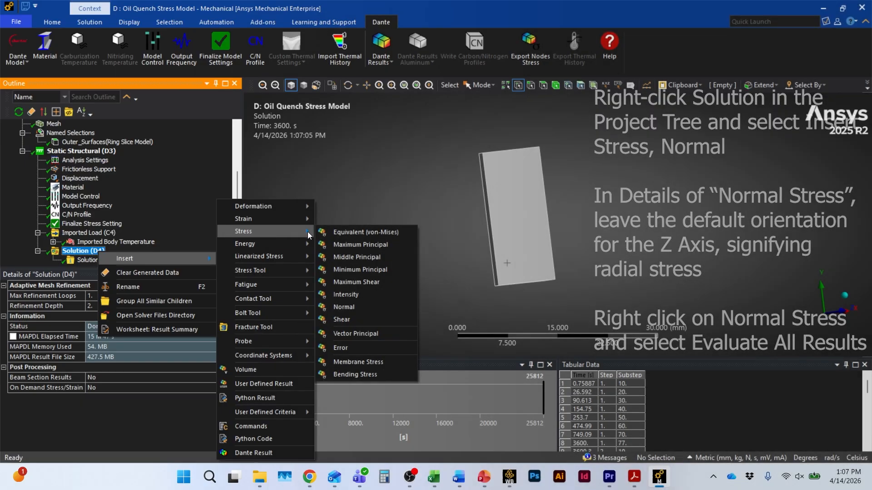
click(369, 303)
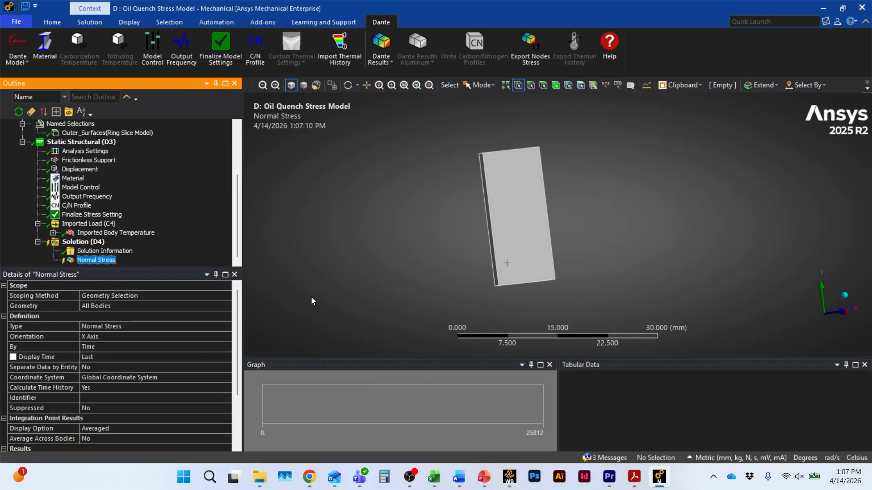
right_click(98, 262)
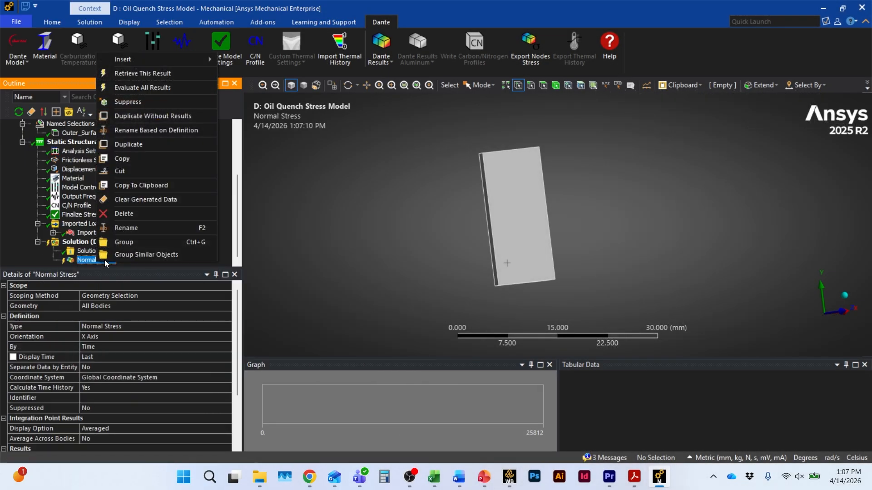
click(155, 88)
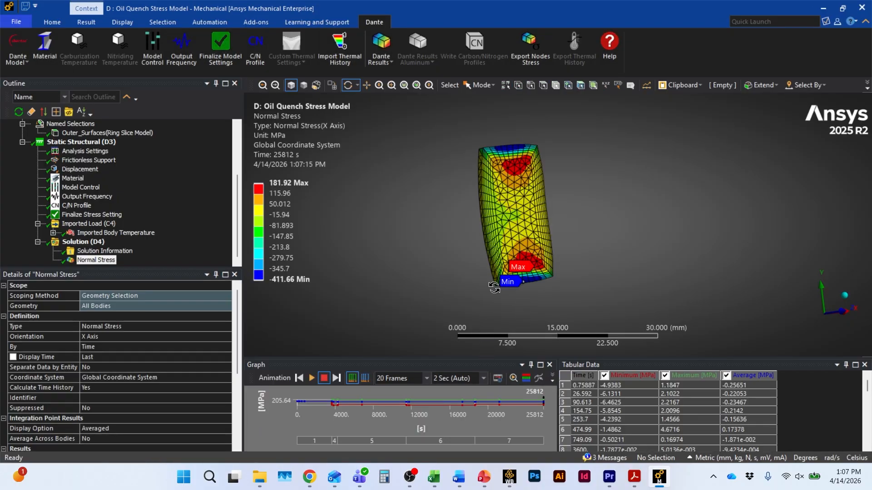
Animate the Normal Stress result over the analysis time and pause it to examine the stress distribution.
scroll(494, 289, up, 1)
click(312, 379)
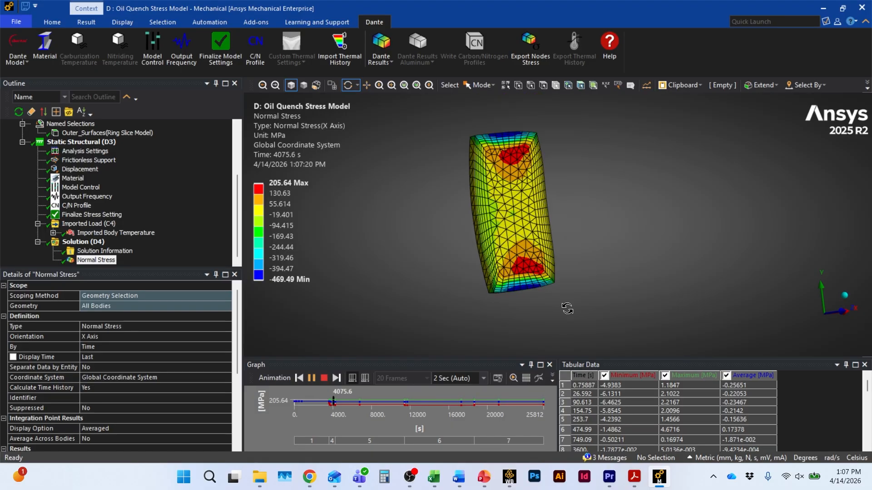
click(314, 378)
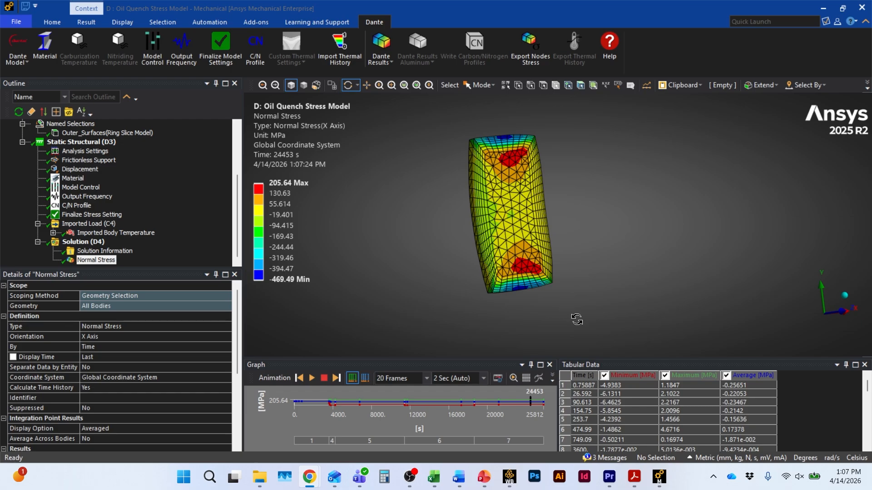
right_click(652, 414)
click(605, 330)
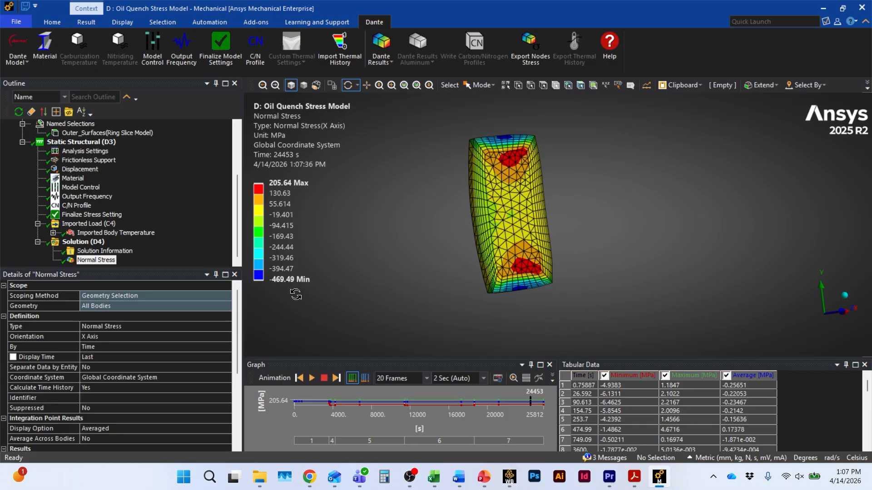
Insert a Directional Deformation result under Solution (D4).
right_click(97, 245)
mouse_move(121, 248)
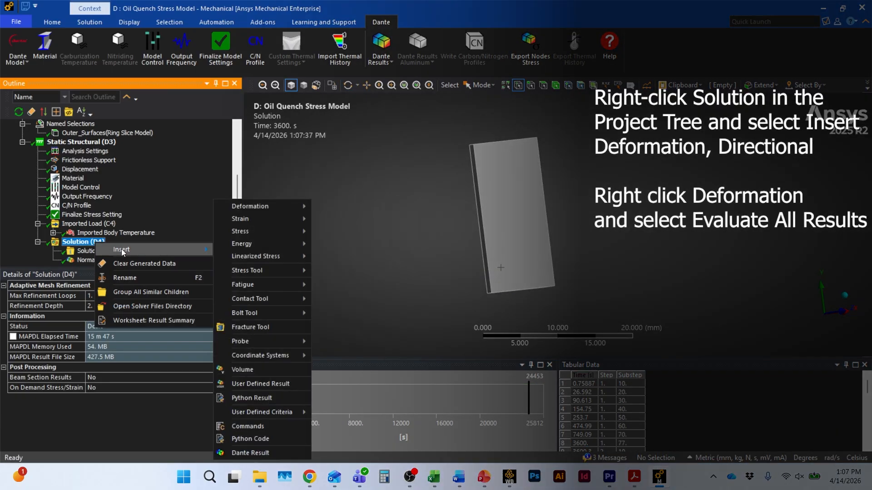
mouse_move(302, 205)
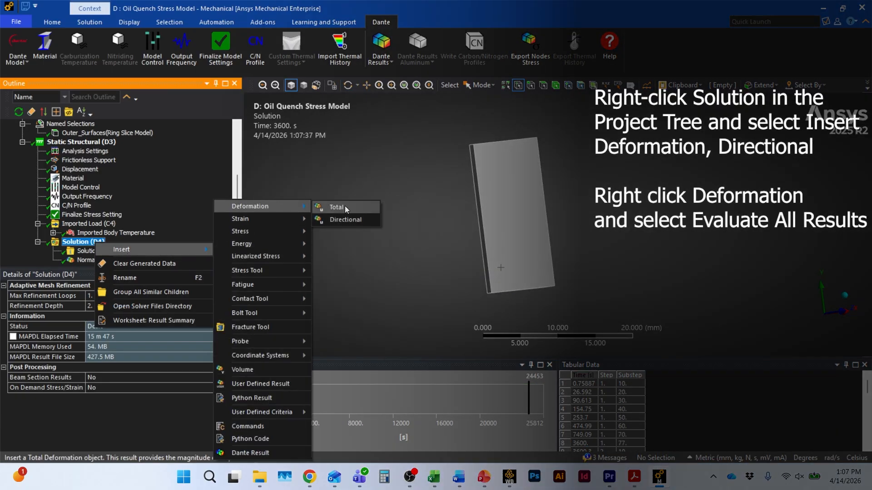
click(346, 219)
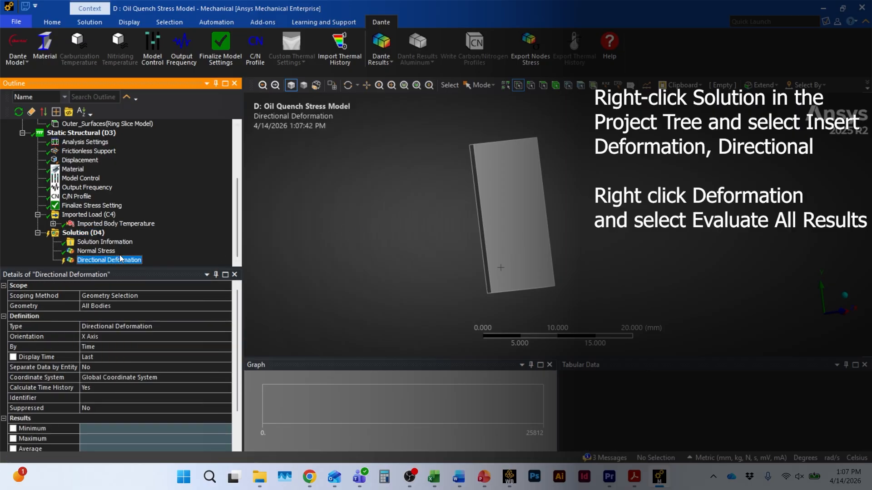
Evaluate all results and animate the X Axis Directional Deformation over time, pausing it after examining the part from several angles.
right_click(113, 258)
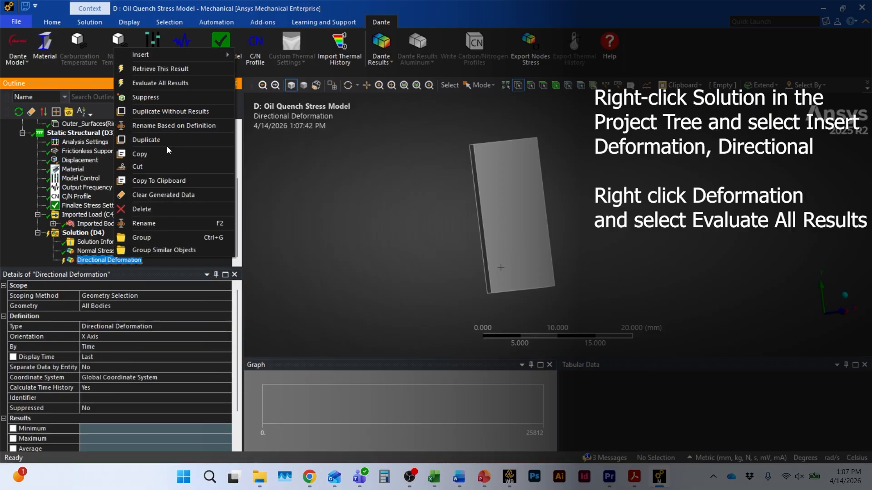
click(190, 83)
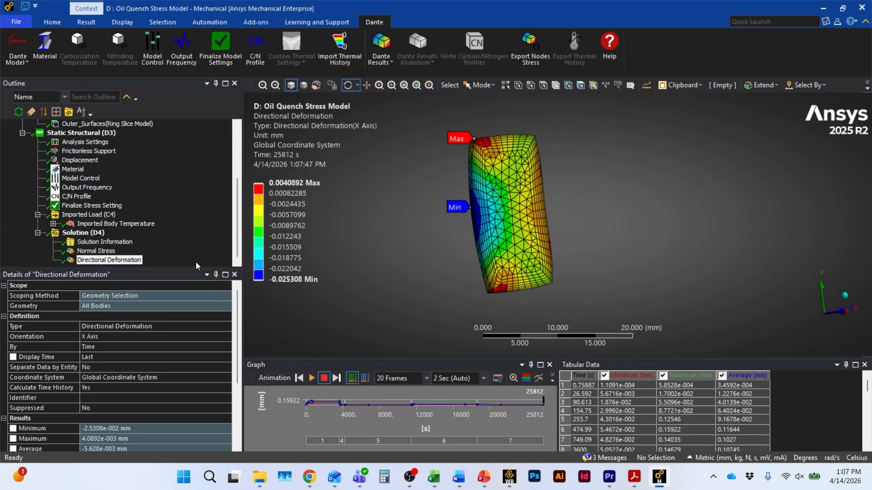
click(311, 377)
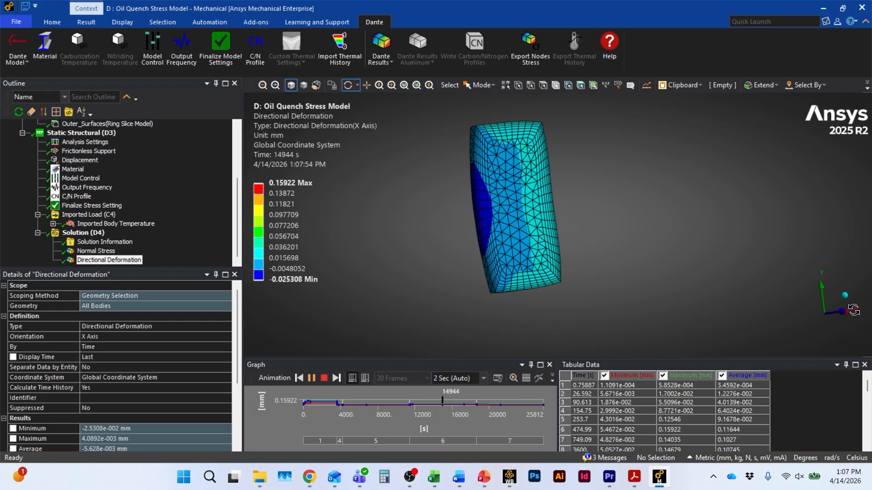
click(849, 311)
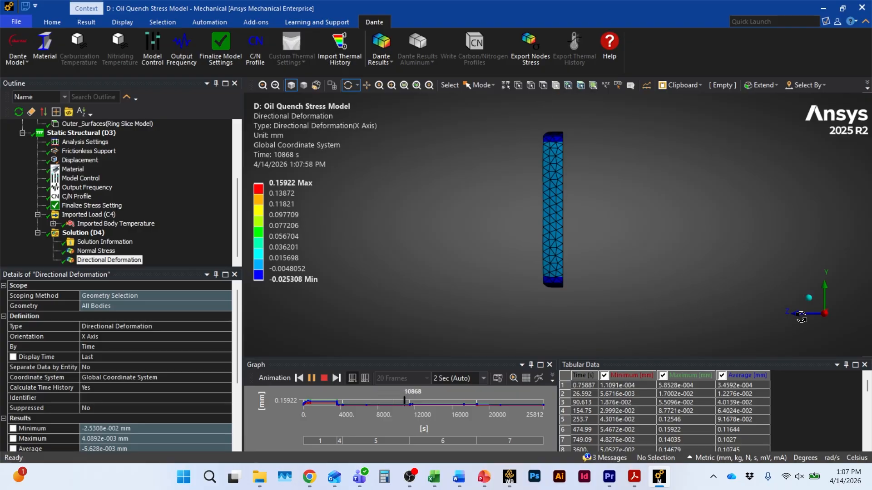
drag(650, 276, 614, 327)
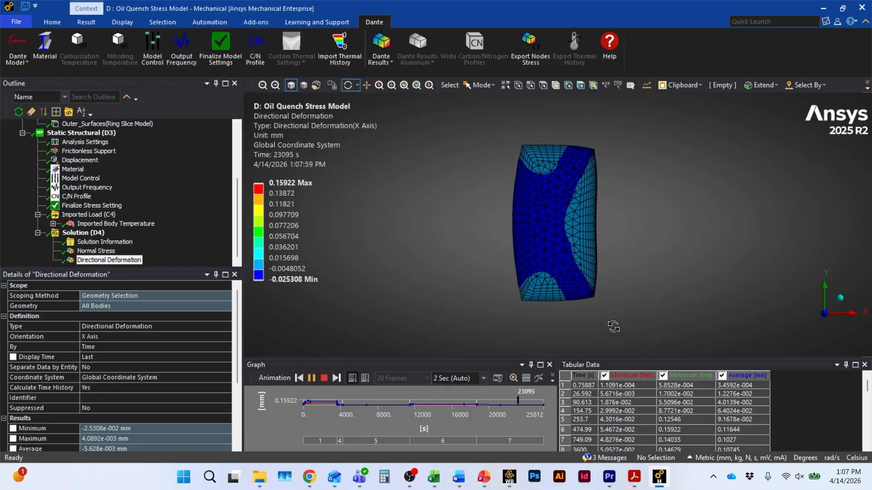
click(312, 378)
Review the Normal Stress result and examine which Dante results are available for the stress model.
right_click(109, 257)
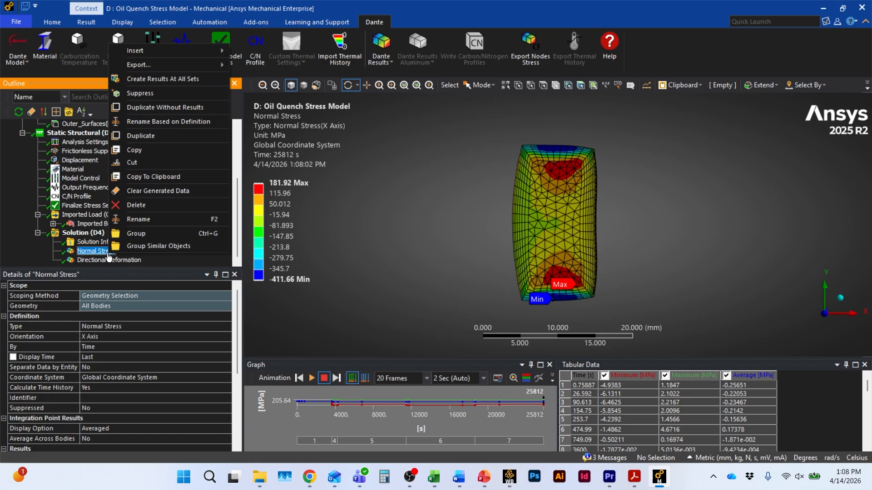
key(Escape)
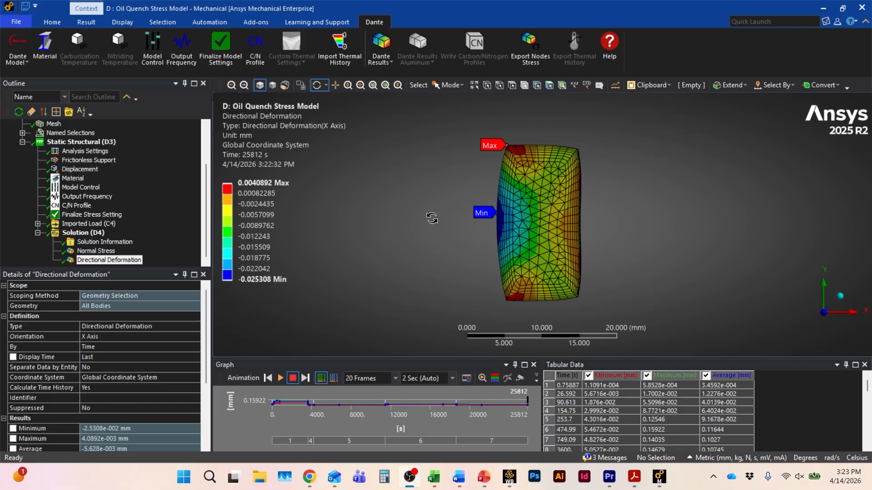
click(385, 60)
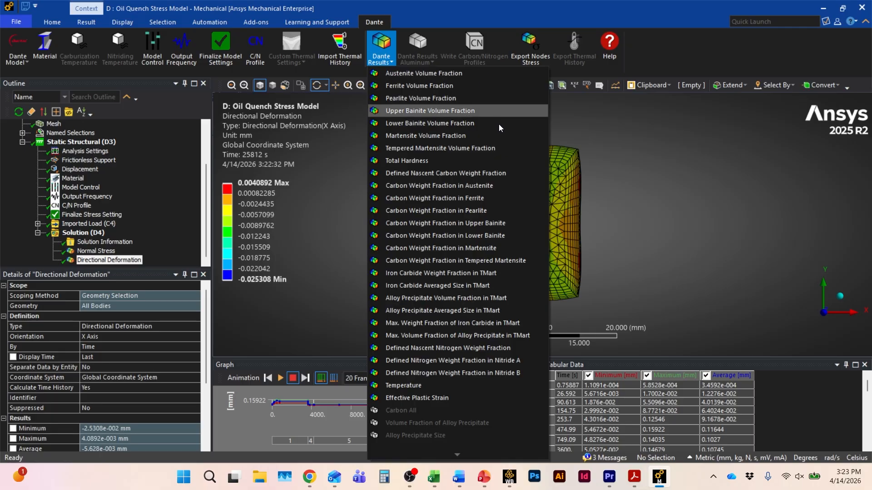
click(704, 213)
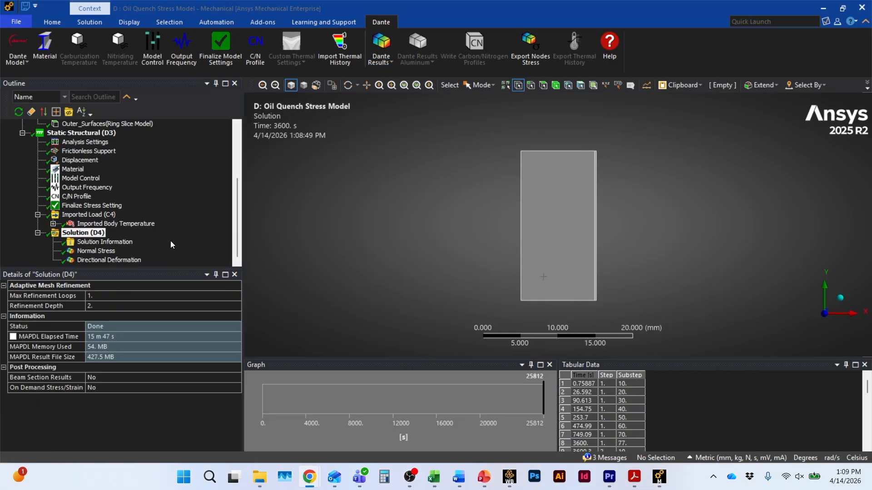
Retrieve the Normal Stress result at a display time of 25812 s from the tabular data.
click(93, 256)
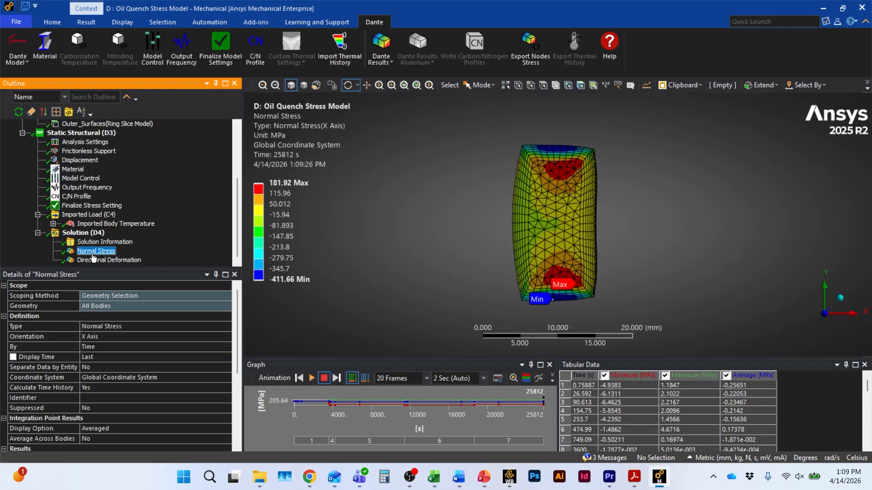
right_click(707, 413)
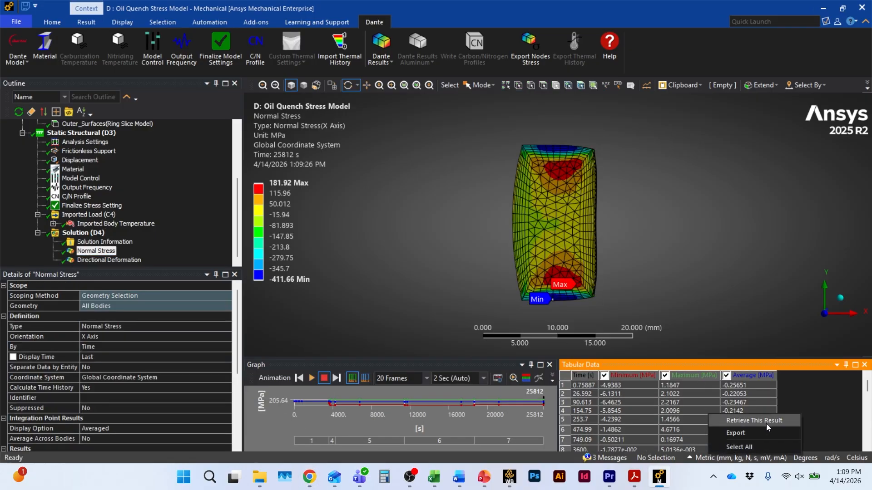
click(777, 424)
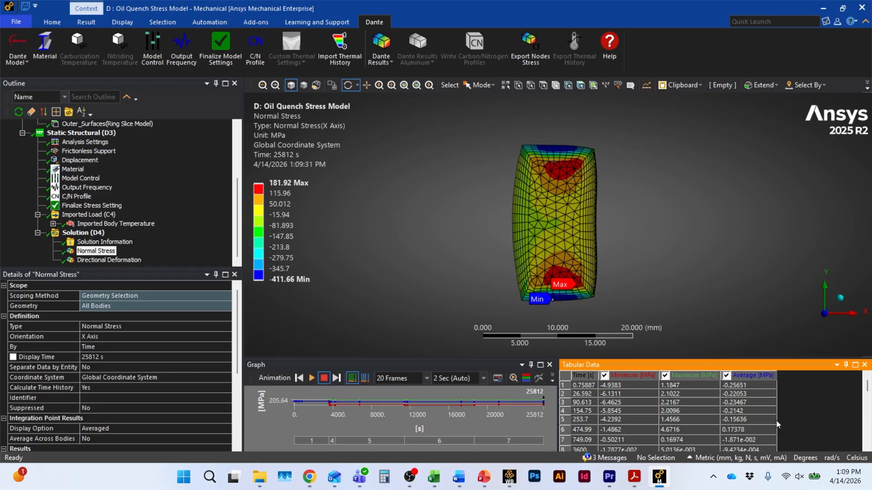
Save the project from Mechanical with the Oil Quench Stress Model results.
click(16, 22)
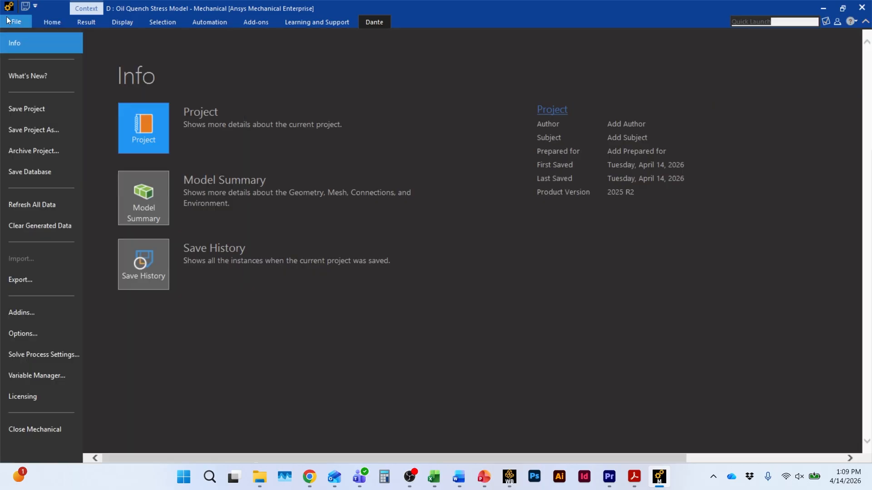
click(36, 108)
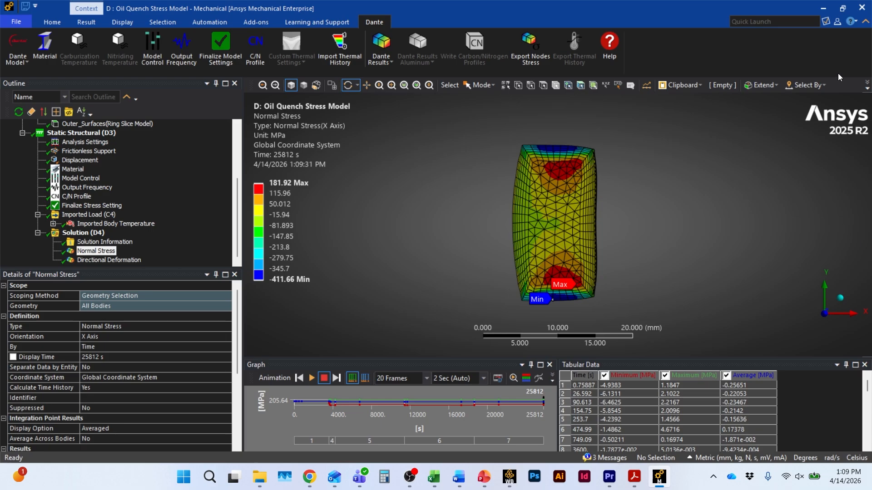
click(862, 8)
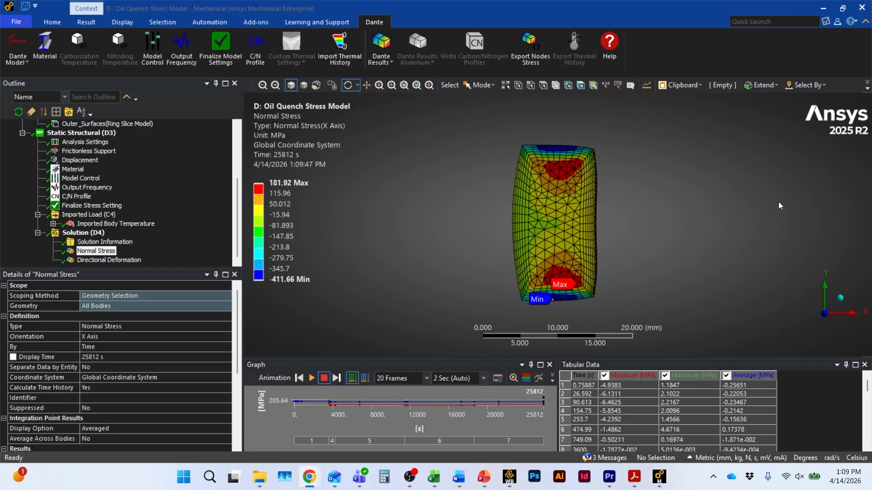
Switch to Workbench and save the Ansys Gas Carb Tutorial project.
double_click(418, 20)
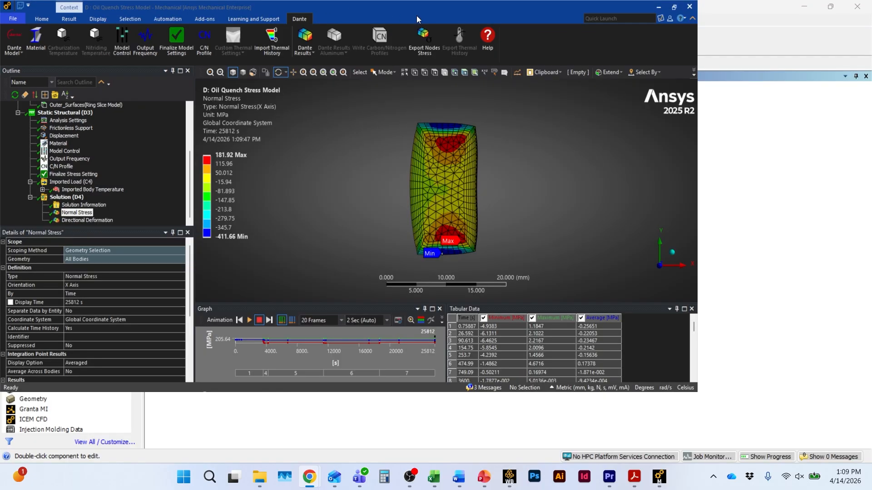
click(729, 142)
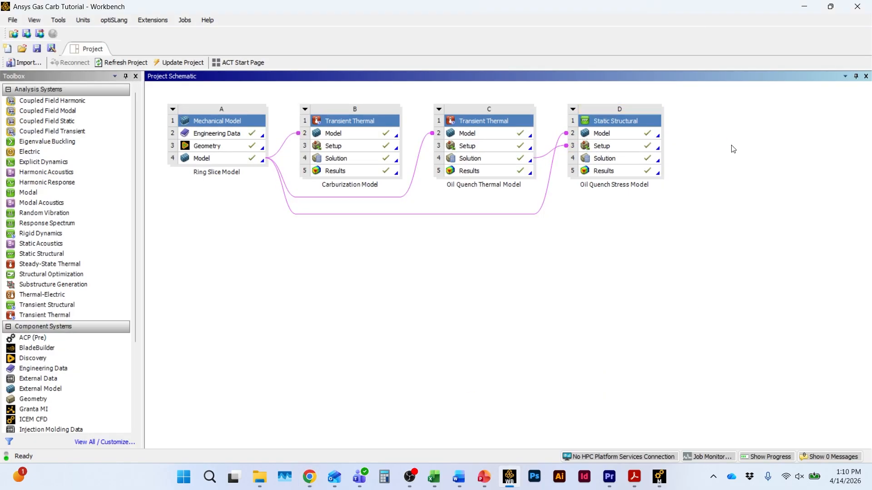
click(13, 20)
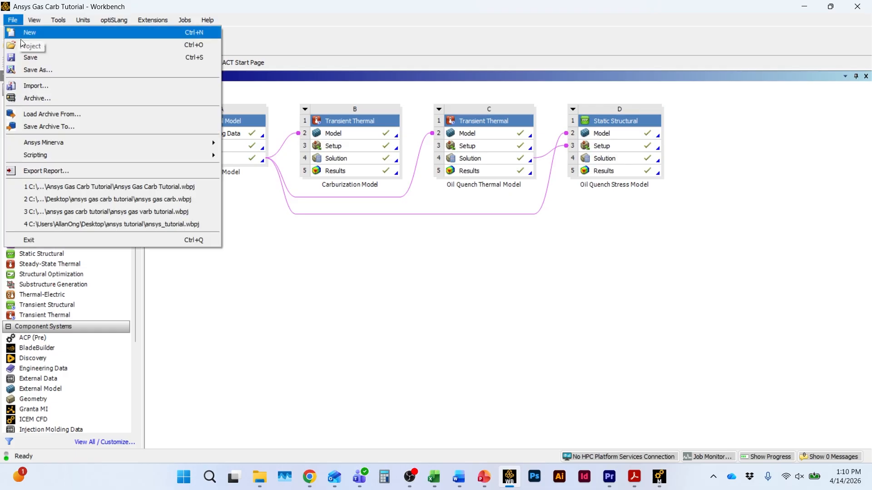
click(50, 58)
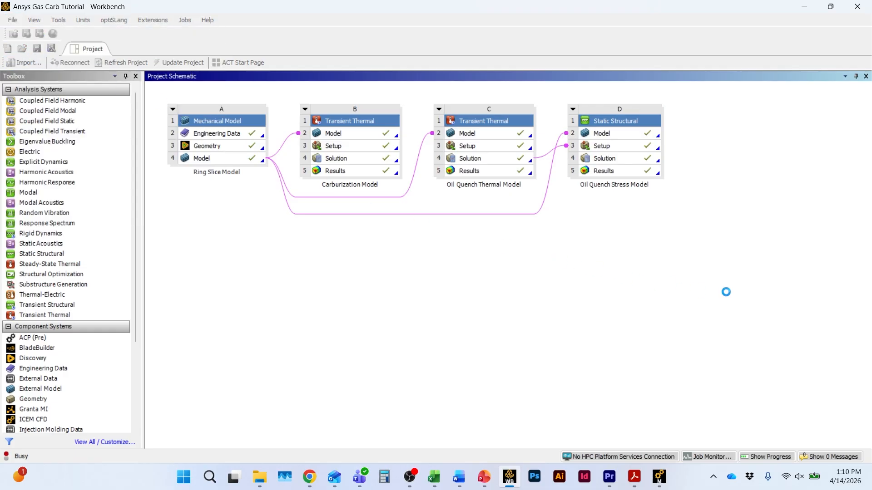